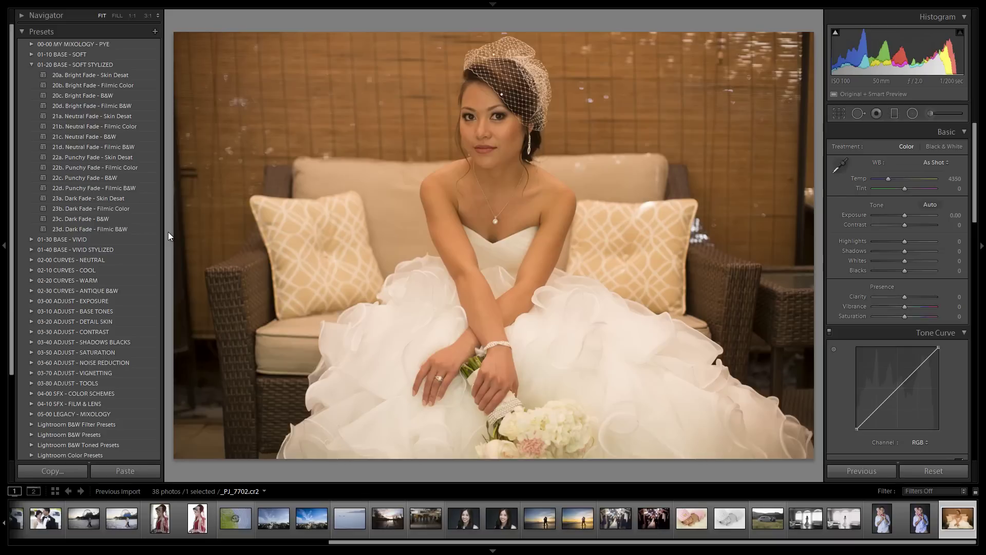
Compare against the finished B&W example, then preview the Bright, Neutral and Punchy Fade Filmic B&W looks.
{"action": "left_click", "coordinate": [850, 522]}
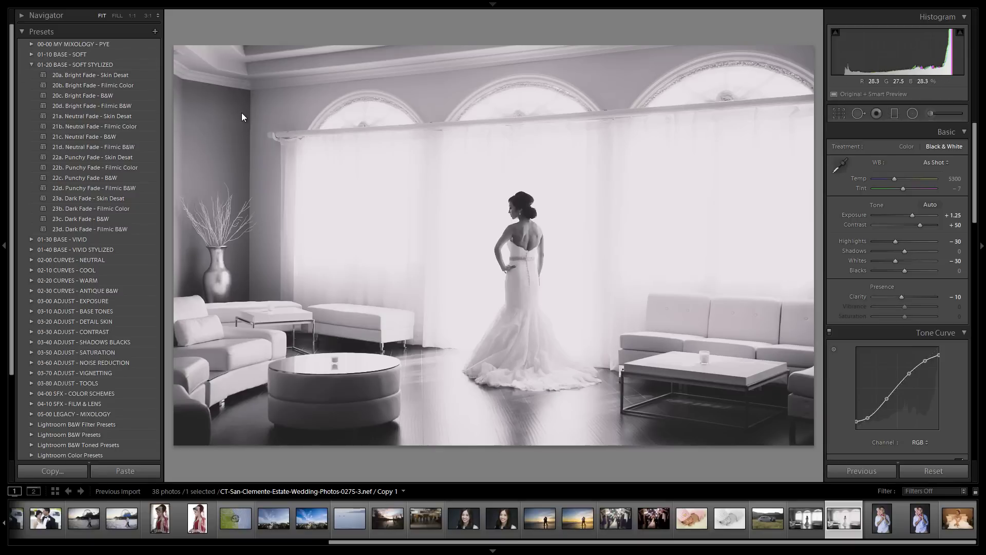
{"action": "left_click", "coordinate": [953, 519]}
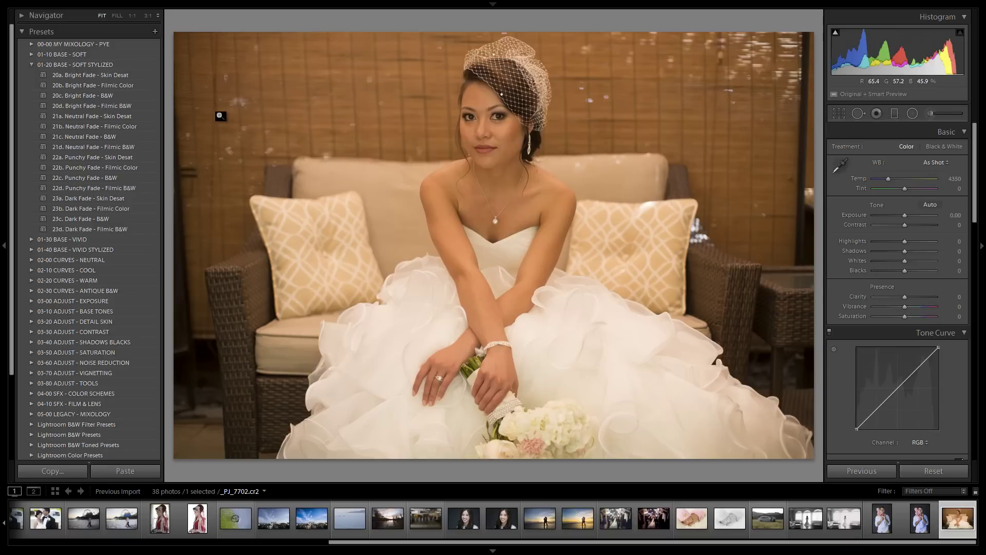
{"action": "left_click", "coordinate": [131, 106]}
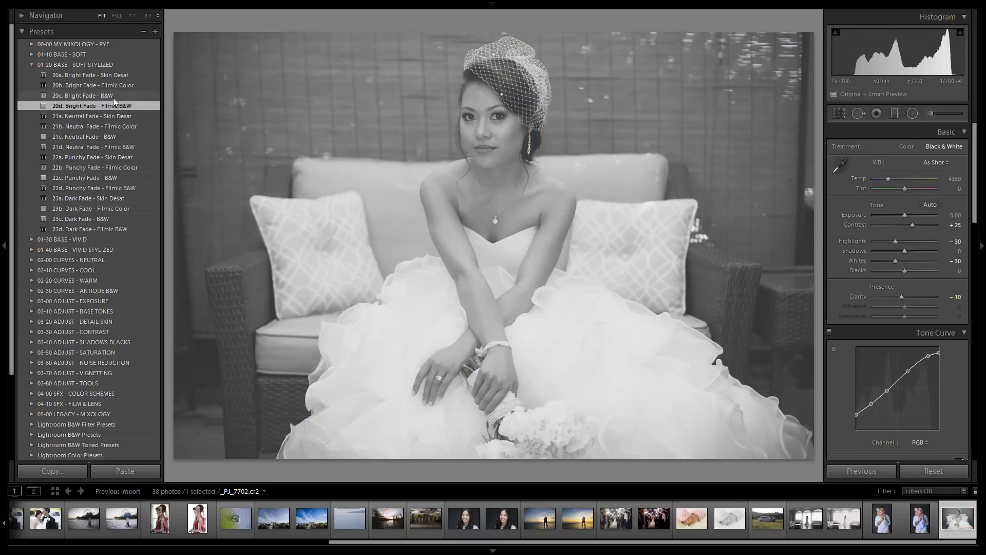
{"action": "left_click", "coordinate": [130, 147]}
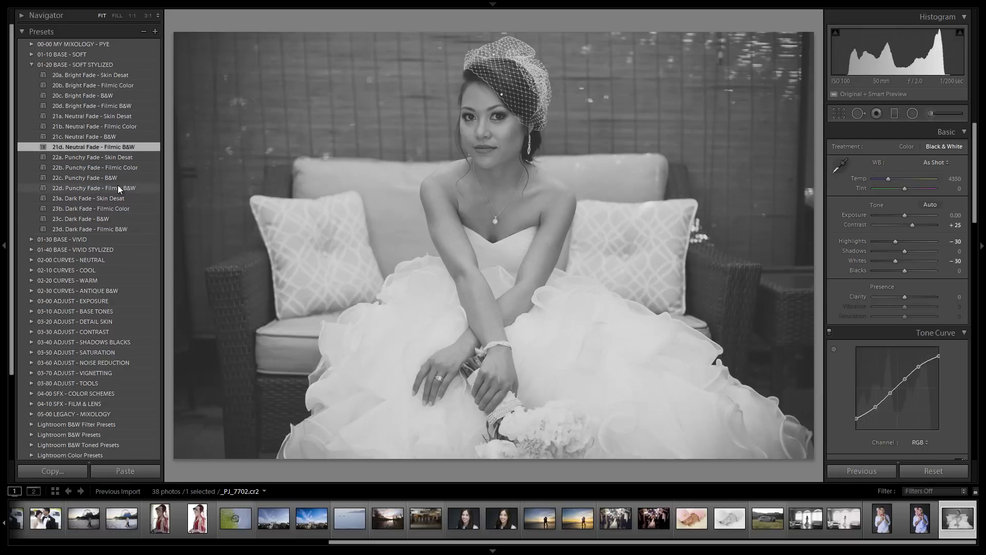
{"action": "left_click", "coordinate": [906, 214]}
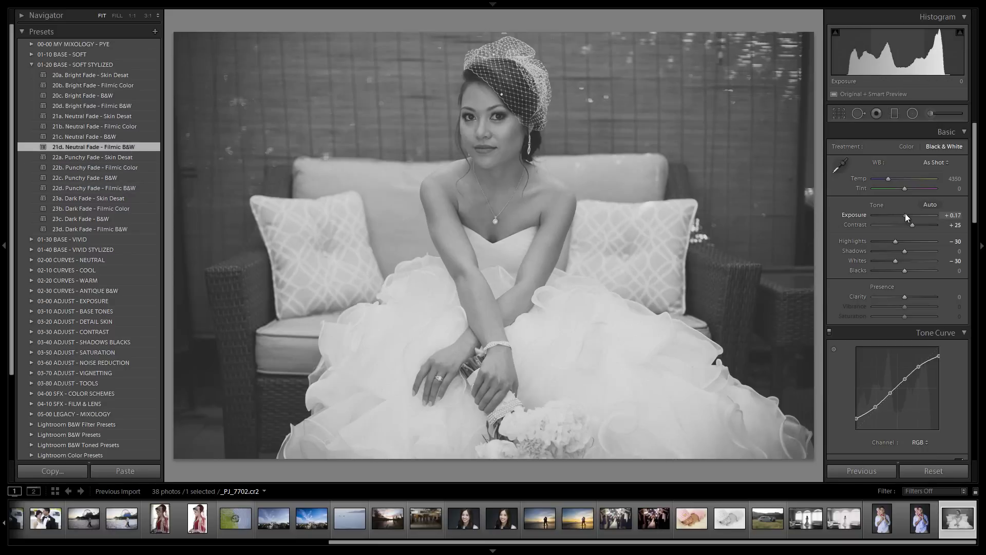
{"action": "key", "text": "Up"}
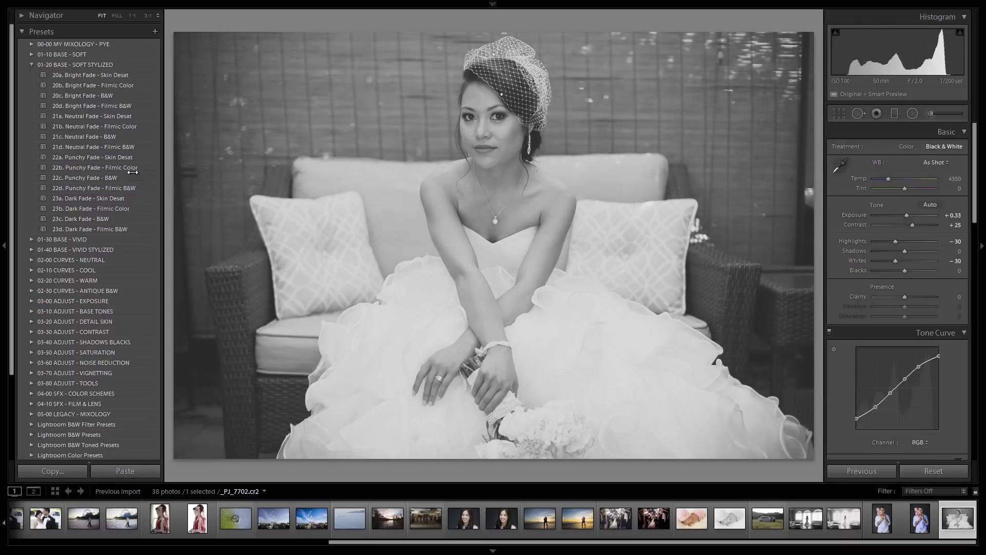
{"action": "left_click", "coordinate": [135, 189]}
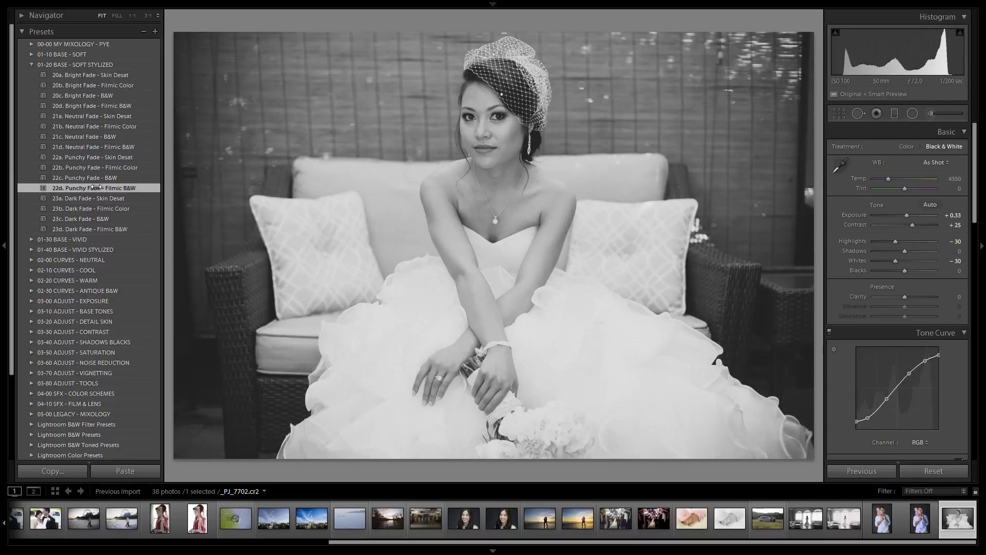
Apply 23d. Dark Fade - Filmic B&W and brighten Exposure to +1.33.
{"action": "left_click", "coordinate": [146, 229]}
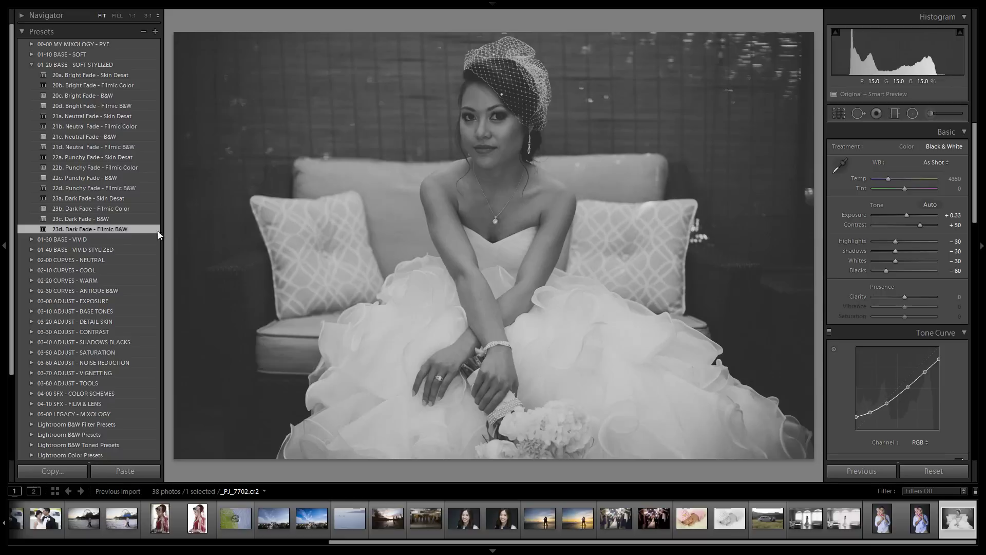
{"action": "left_click", "coordinate": [907, 218]}
{"action": "left_click_drag", "start_coordinate": [907, 218], "coordinate": [911, 218]}
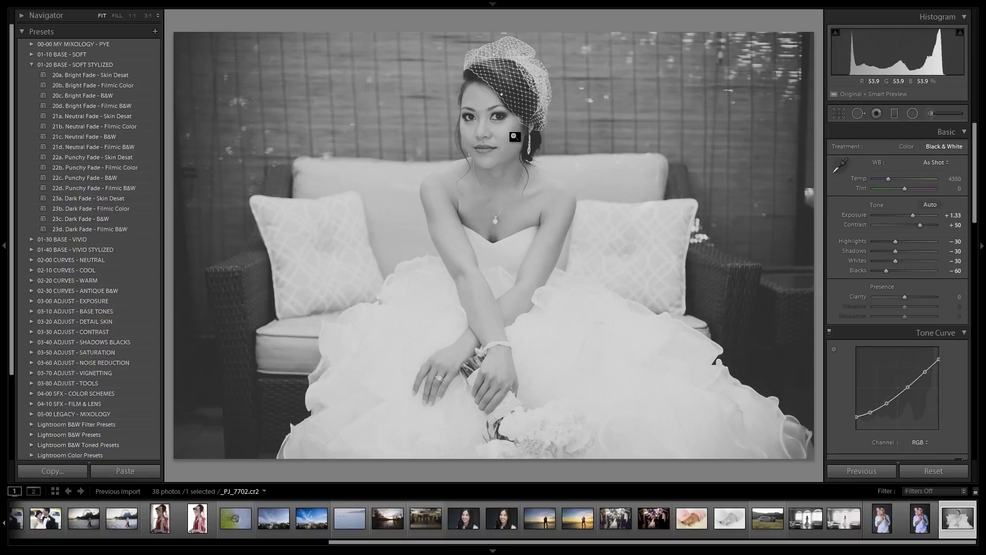
{"action": "left_click_drag", "start_coordinate": [914, 216], "coordinate": [917, 215]}
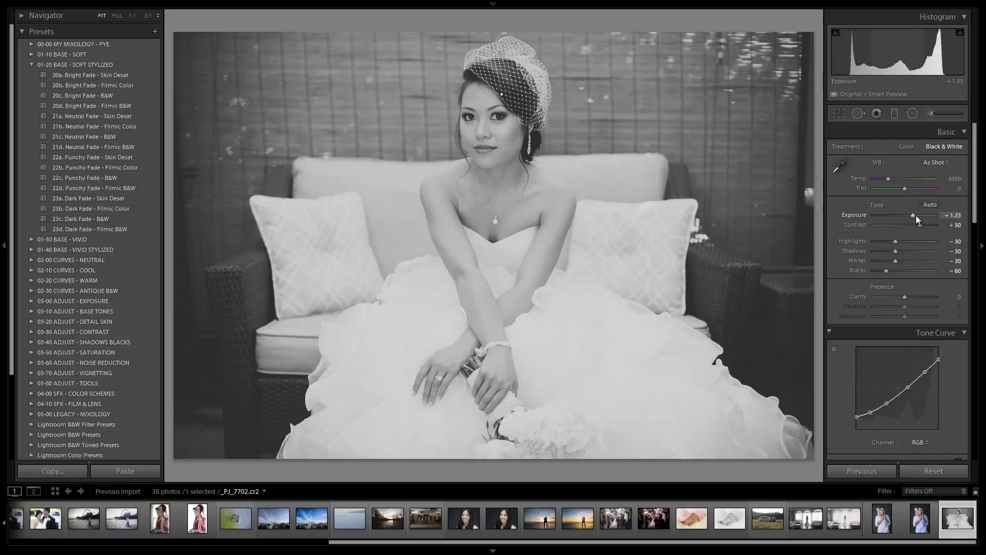
{"action": "key", "text": "ctrl+z"}
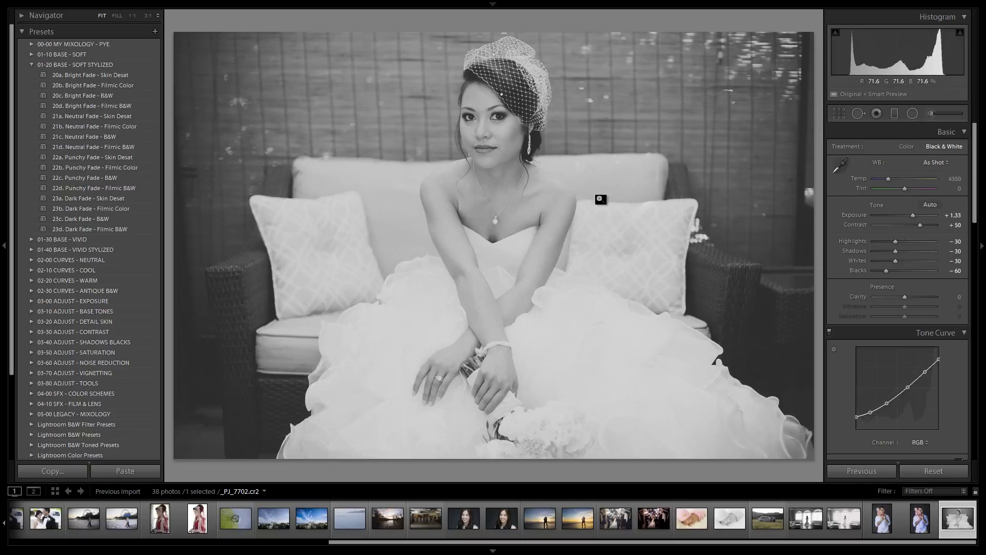
Crop to a 1 x 1 square, shifting the photo slightly to frame the seated bride, and commit.
{"action": "key", "text": "r"}
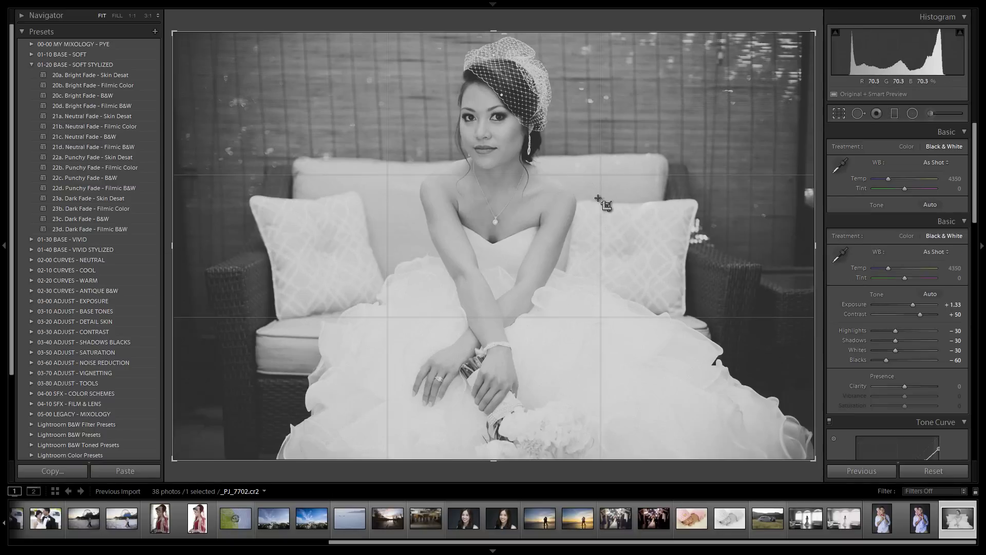
{"action": "left_click", "coordinate": [933, 149]}
{"action": "left_click", "coordinate": [893, 199]}
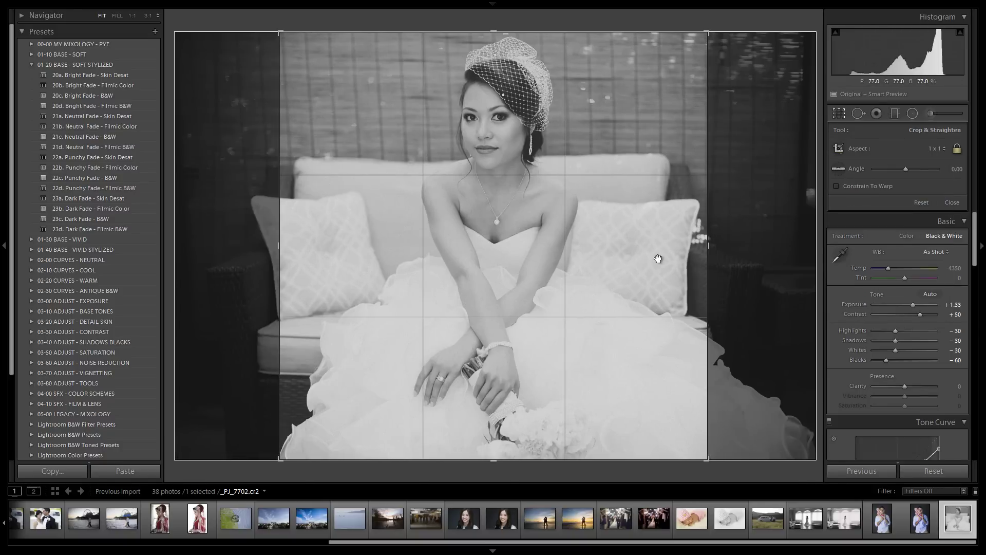
{"action": "key", "text": "Return"}
{"action": "key", "text": "r"}
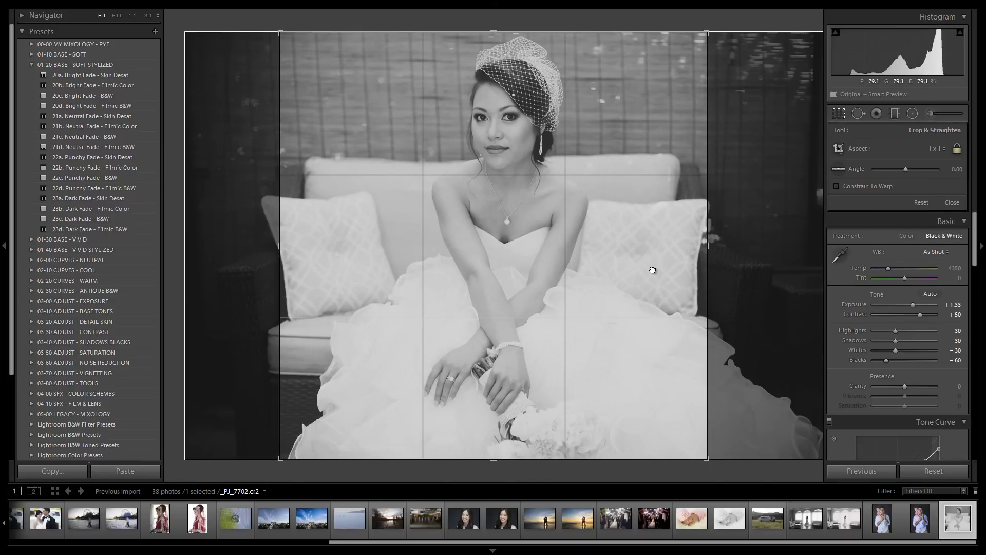
{"action": "left_click_drag", "start_coordinate": [652, 266], "coordinate": [649, 269]}
{"action": "key", "text": "r"}
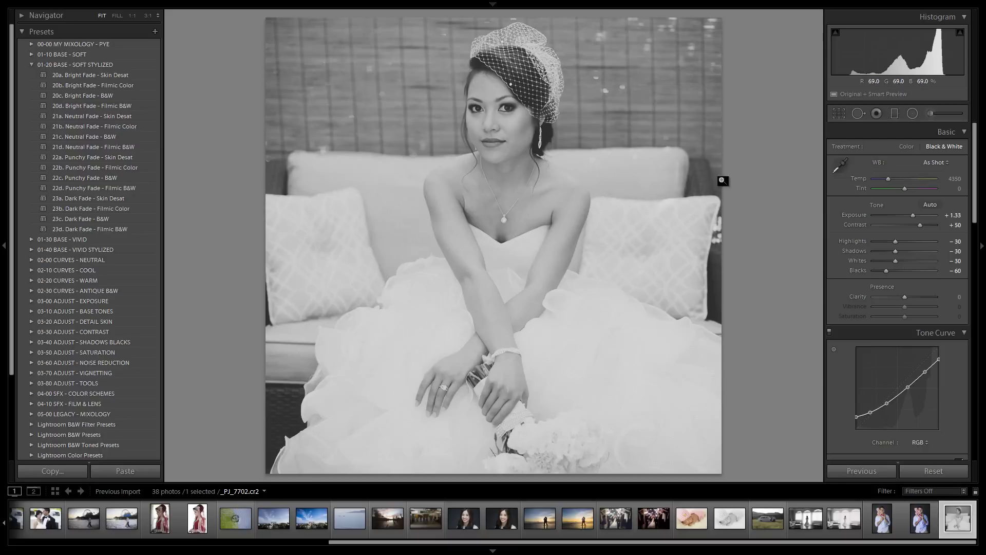
{"action": "key", "text": "r"}
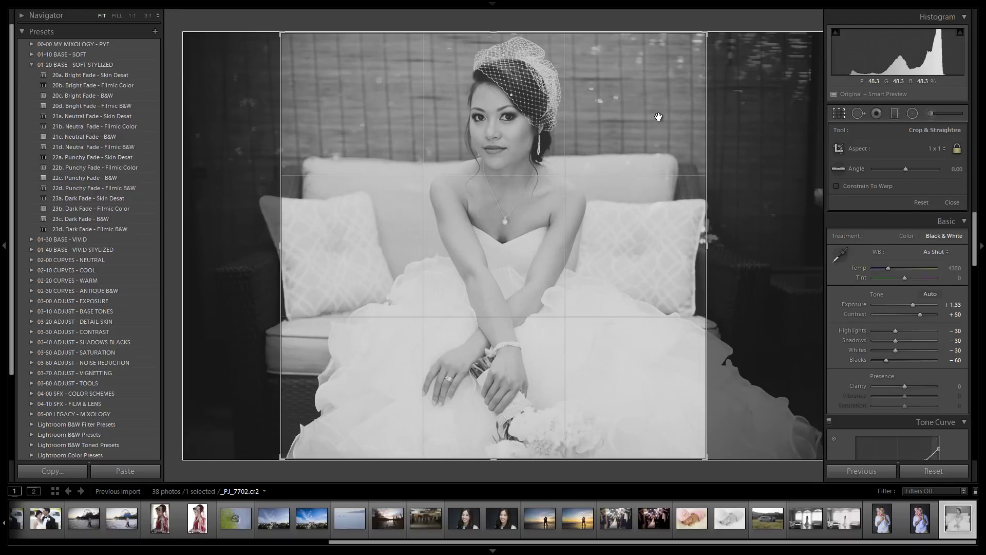
{"action": "key", "text": "Return"}
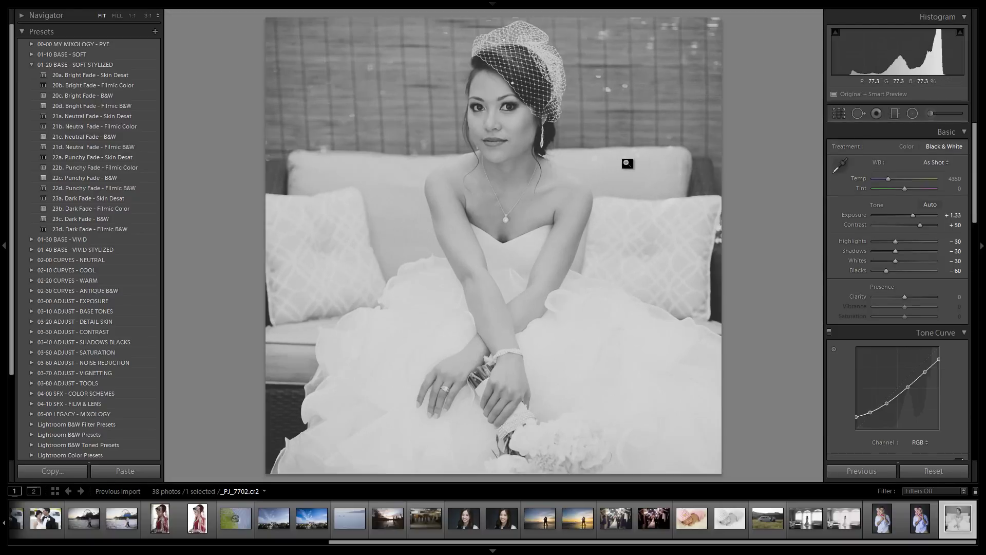
{"action": "key", "text": "r"}
{"action": "key", "text": "r"}
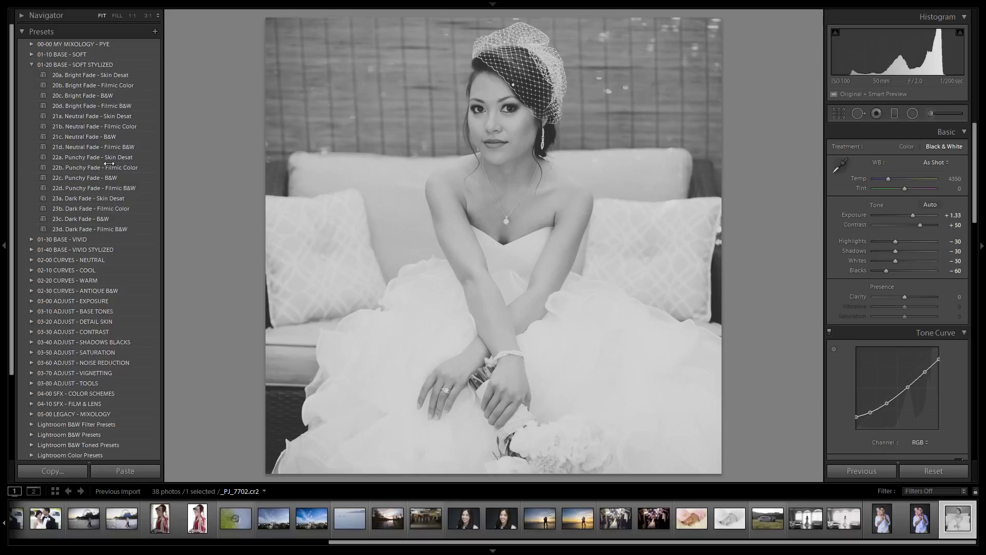
Apply the 11d. Heavy Film Grain preset from 04-10 SFX - FILM & LENS, checking it at 1:1.
{"action": "left_click", "coordinate": [31, 65]}
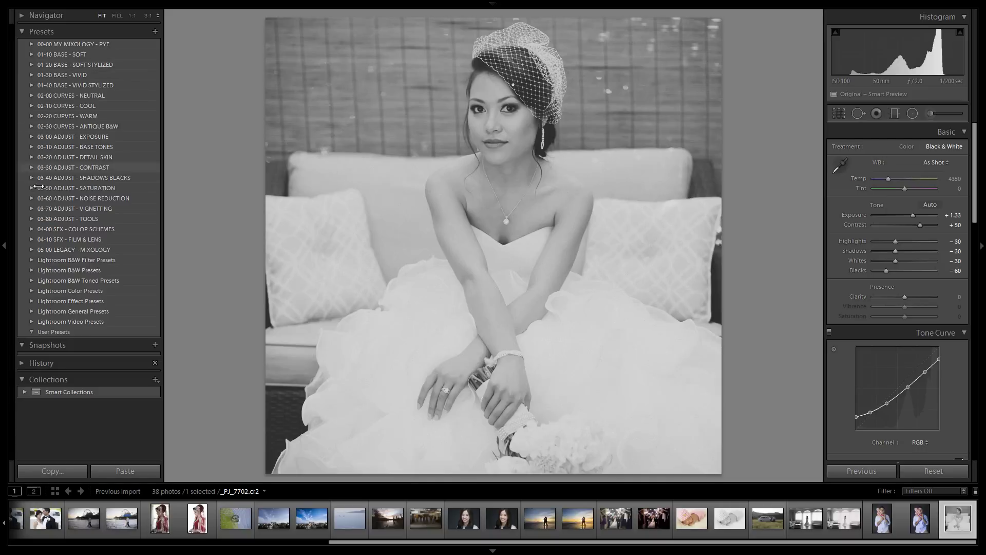
{"action": "left_click", "coordinate": [36, 242]}
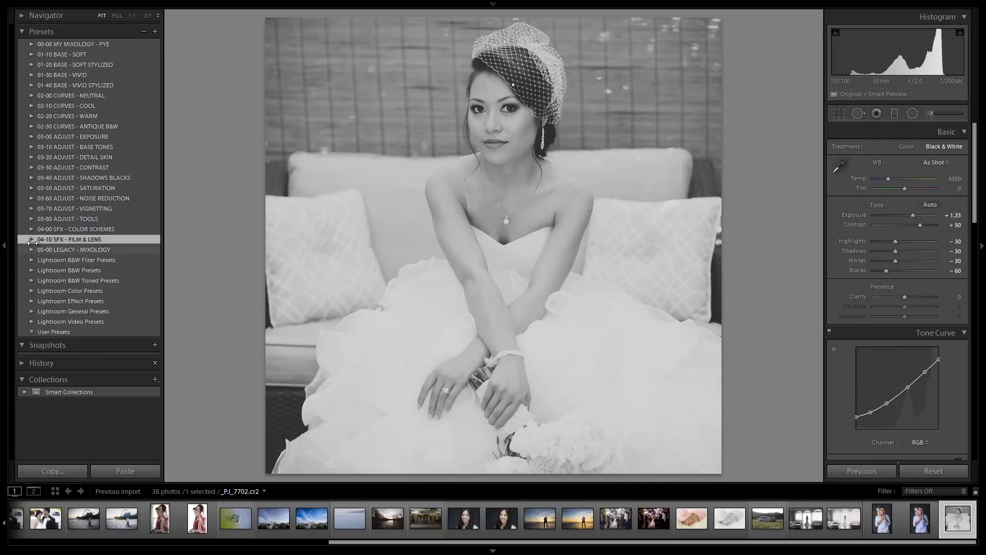
{"action": "left_click", "coordinate": [33, 240]}
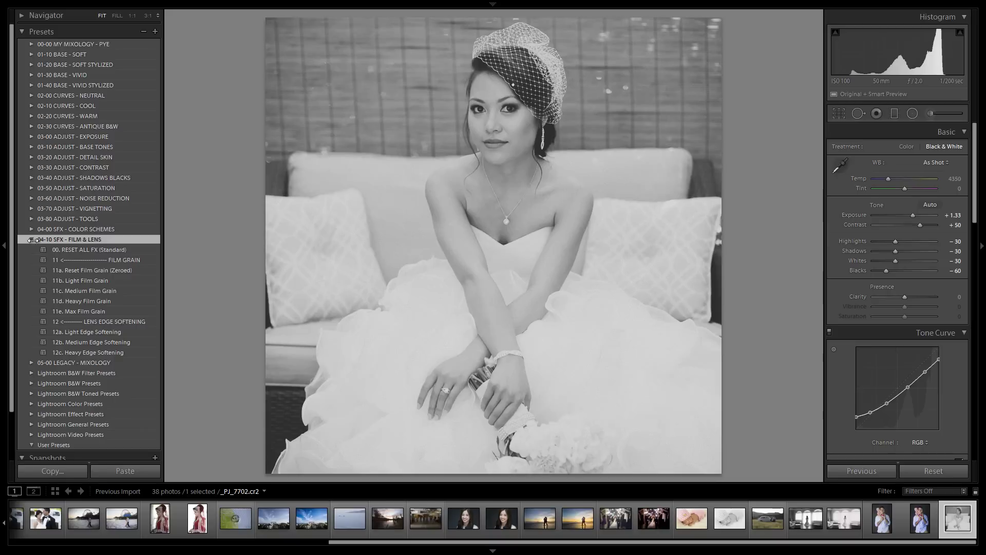
{"action": "left_click", "coordinate": [88, 291]}
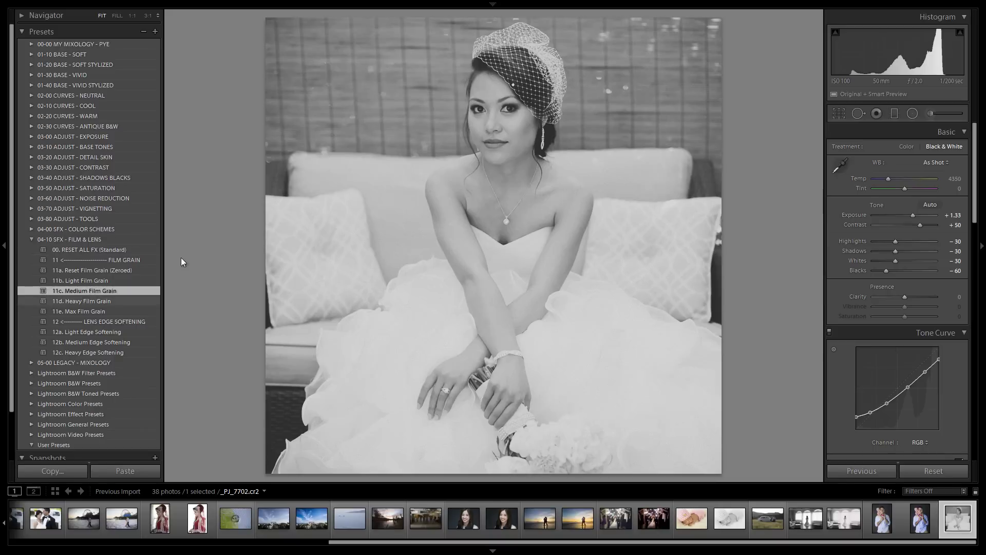
{"action": "left_click", "coordinate": [495, 132]}
{"action": "left_click_drag", "start_coordinate": [495, 143], "coordinate": [495, 183]}
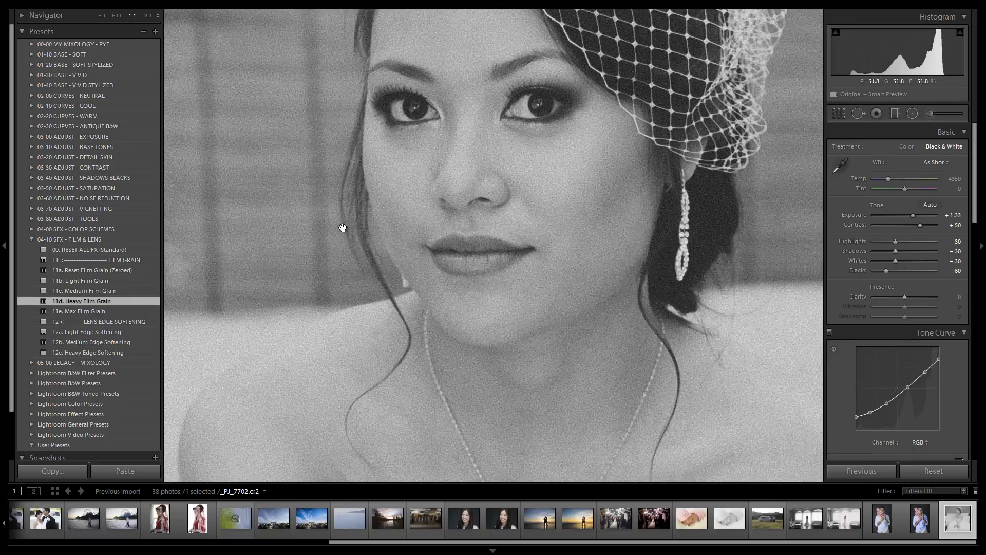
{"action": "left_click", "coordinate": [357, 206]}
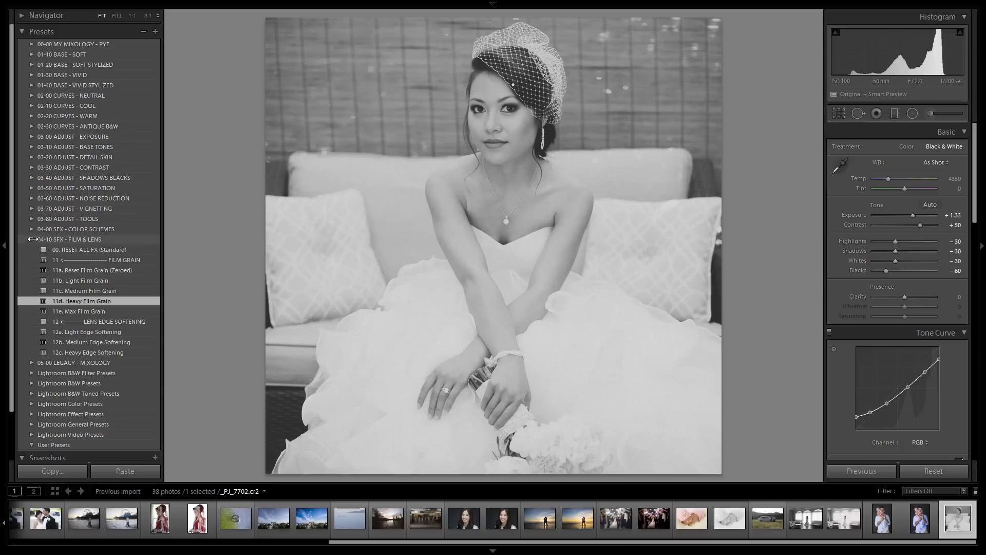
{"action": "left_click", "coordinate": [69, 239]}
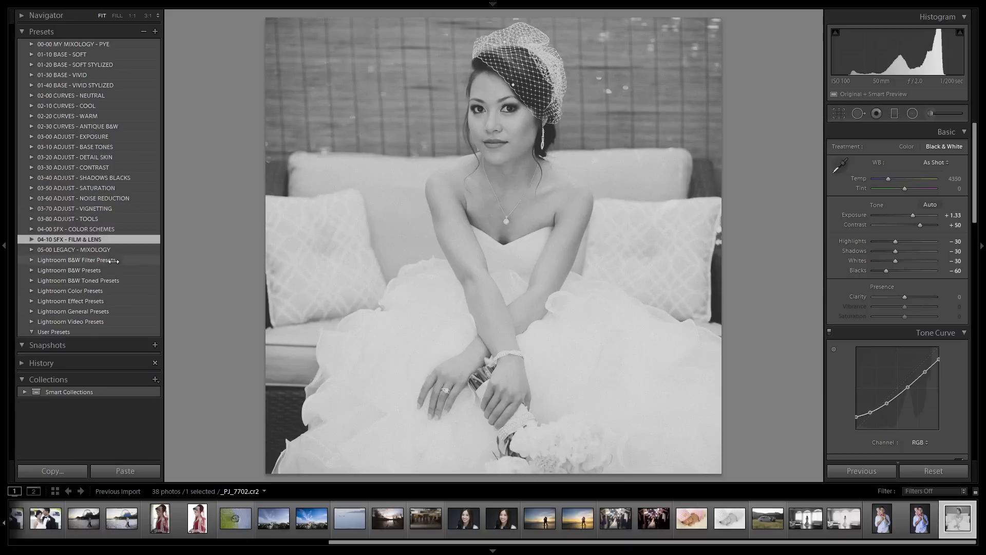
Draw a radial filter with the 43 Heavy Desharpener effect around the bride's face.
{"action": "left_click", "coordinate": [909, 113]}
{"action": "left_click", "coordinate": [895, 148]}
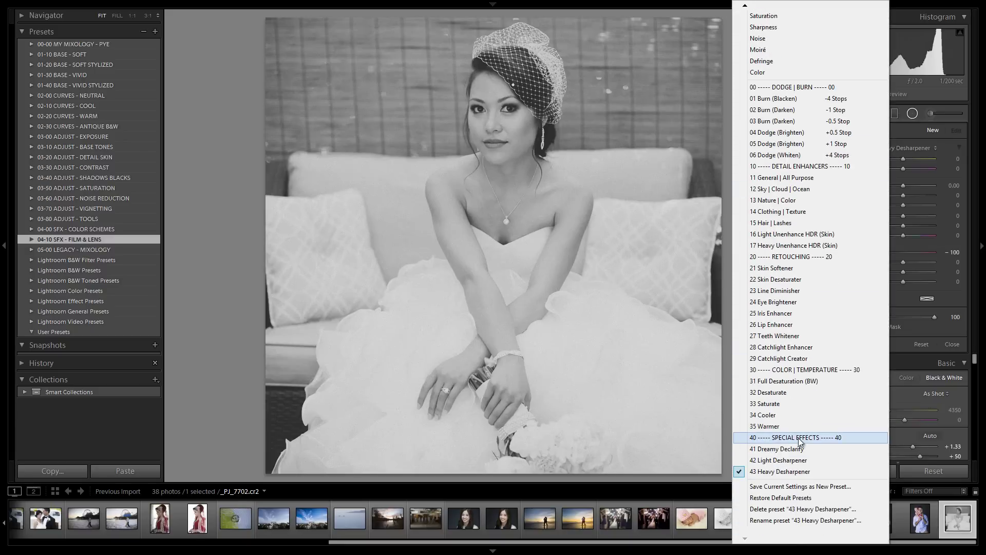
{"action": "left_click", "coordinate": [791, 471]}
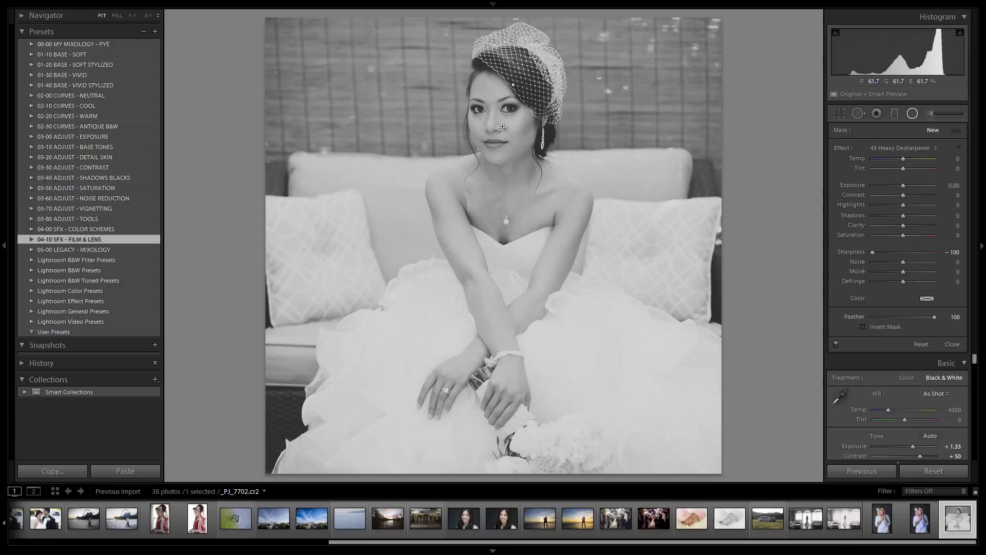
{"action": "left_click_drag", "start_coordinate": [501, 122], "coordinate": [732, 415]}
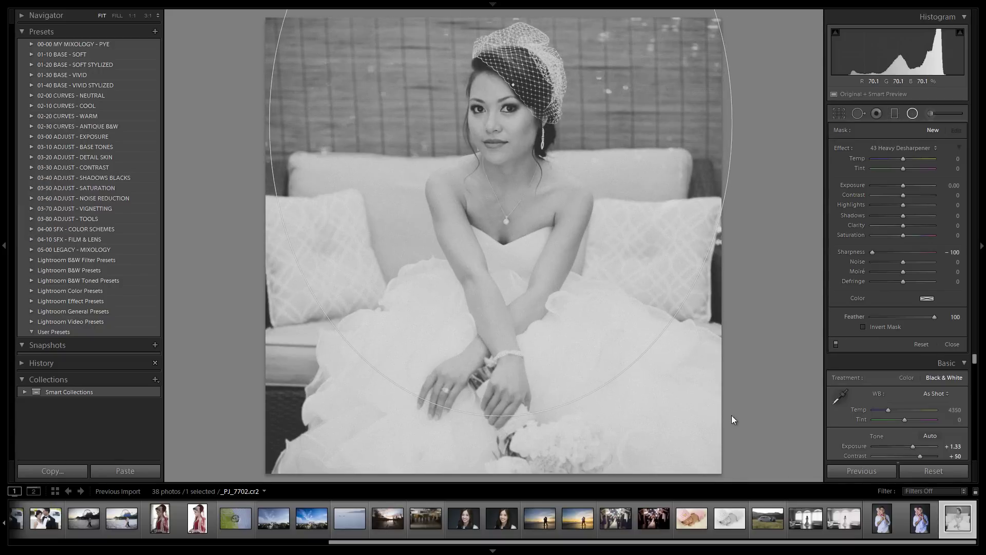
{"action": "left_click_drag", "start_coordinate": [925, 321], "coordinate": [902, 322]}
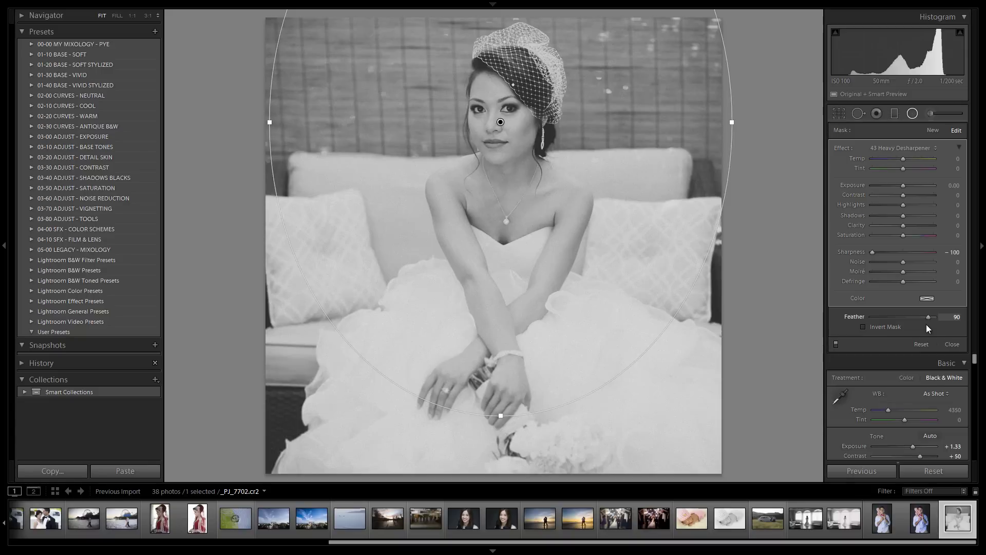
Reshape the oval over her head and shoulders, set Feather to 100, check at 1:1, and close.
{"action": "left_click_drag", "start_coordinate": [735, 123], "coordinate": [731, 123]}
{"action": "left_click_drag", "start_coordinate": [501, 410], "coordinate": [503, 371]}
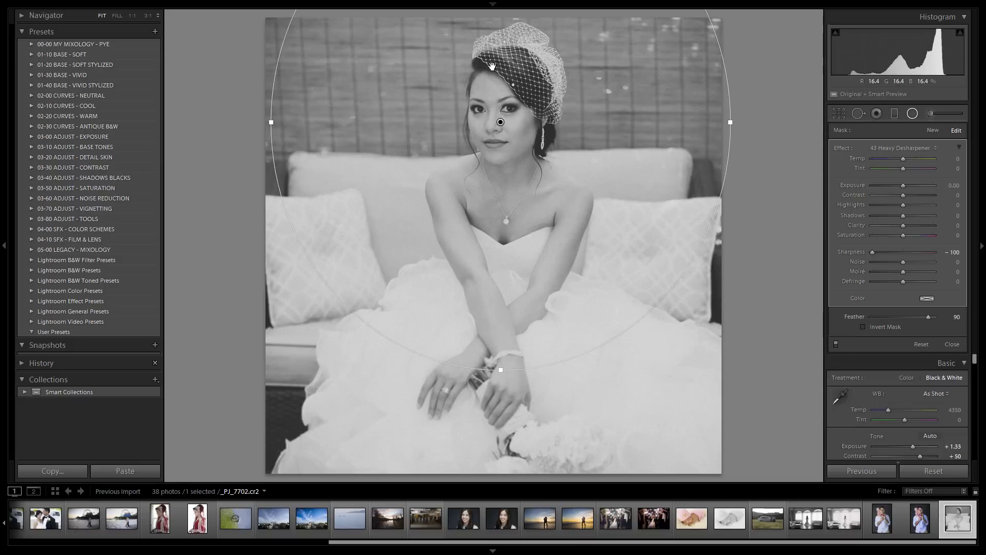
{"action": "left_click_drag", "start_coordinate": [502, 121], "coordinate": [500, 127]}
{"action": "left_click", "coordinate": [506, 54]}
{"action": "left_click", "coordinate": [537, 195]}
{"action": "left_click_drag", "start_coordinate": [500, 377], "coordinate": [503, 338]}
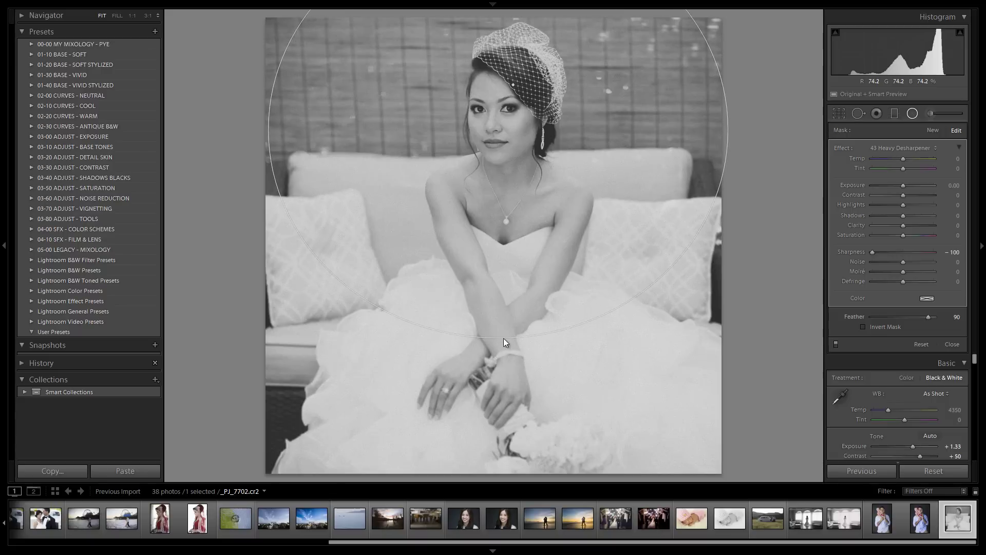
{"action": "left_click", "coordinate": [936, 317]}
{"action": "left_click", "coordinate": [508, 102]}
{"action": "left_click_drag", "start_coordinate": [505, 113], "coordinate": [532, 287]}
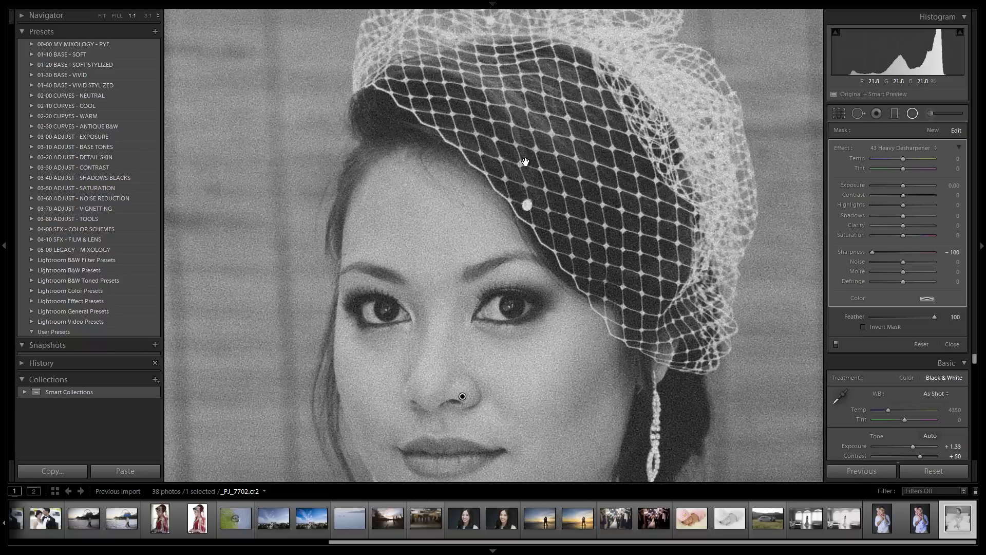
{"action": "left_click", "coordinate": [482, 70]}
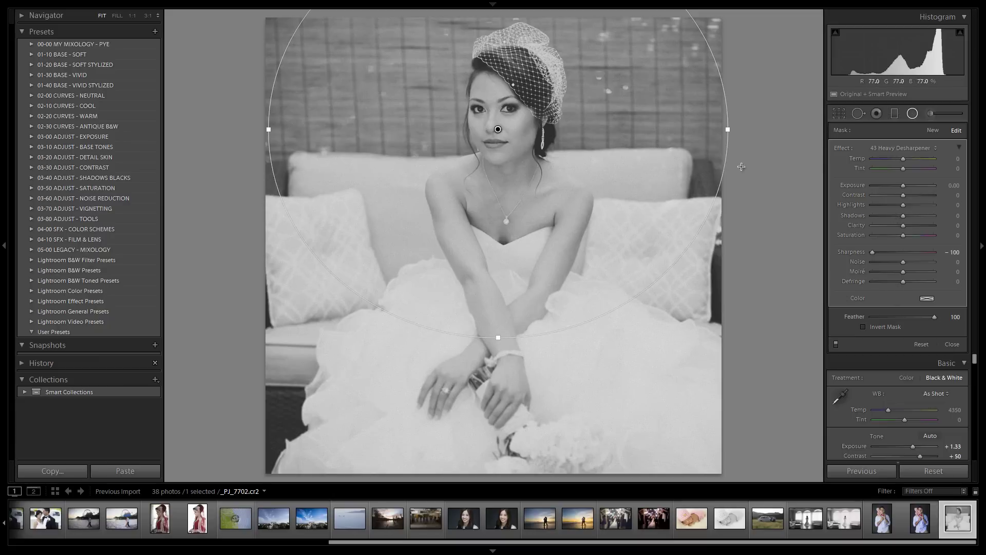
{"action": "left_click", "coordinate": [912, 114]}
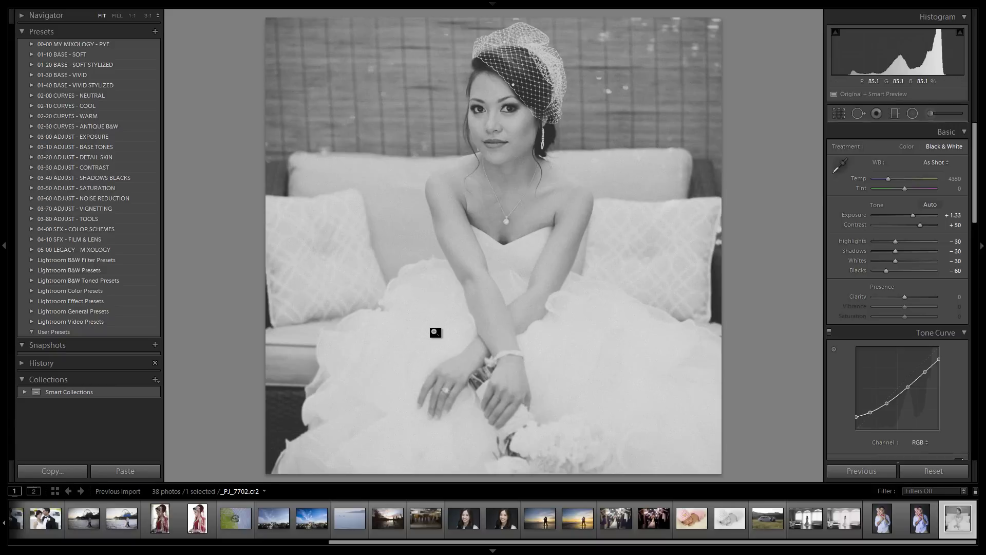
Raise Exposure to +1.43 and begin a square crop, trimming the bottom and shifting the photo up.
{"action": "key", "text": "Up"}
{"action": "key", "text": "Up"}
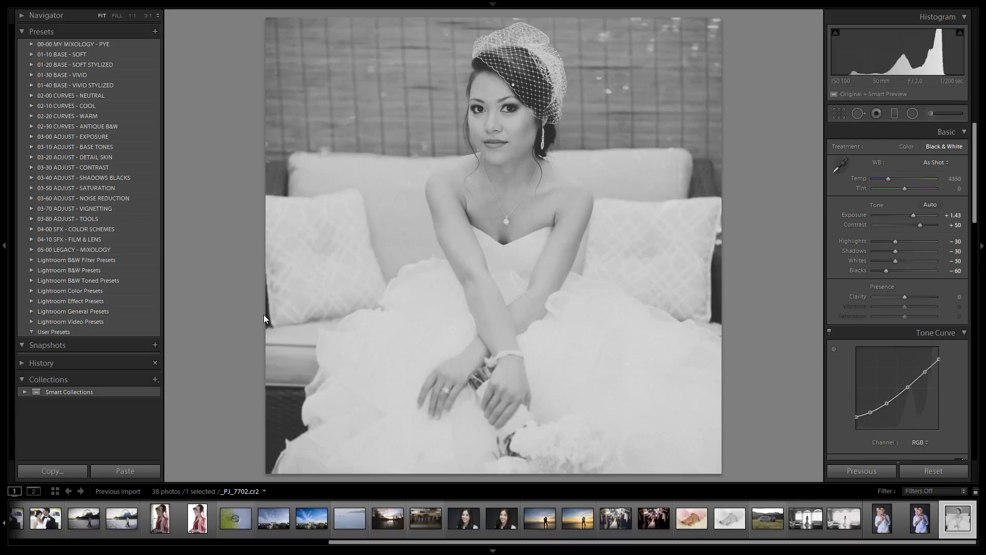
{"action": "key", "text": "r"}
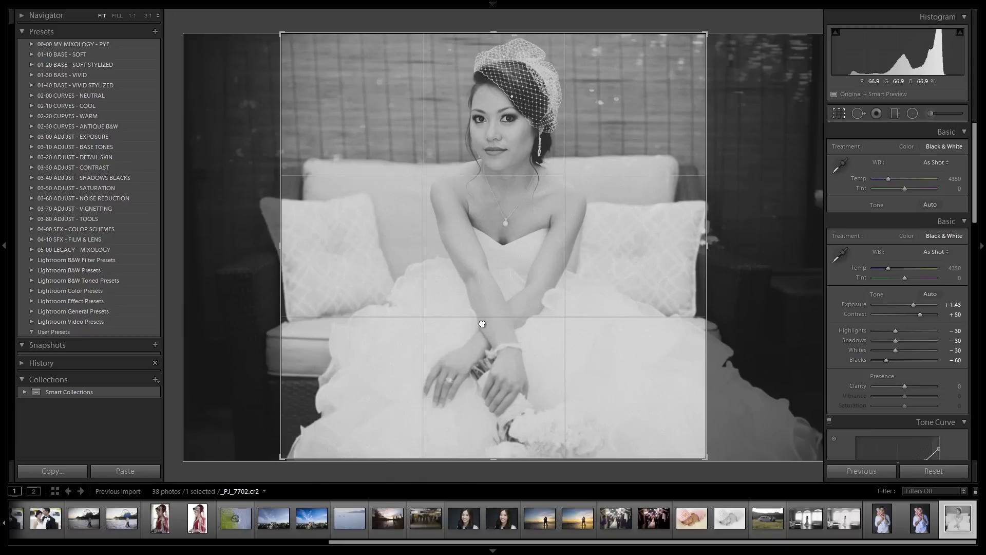
{"action": "key", "text": "r"}
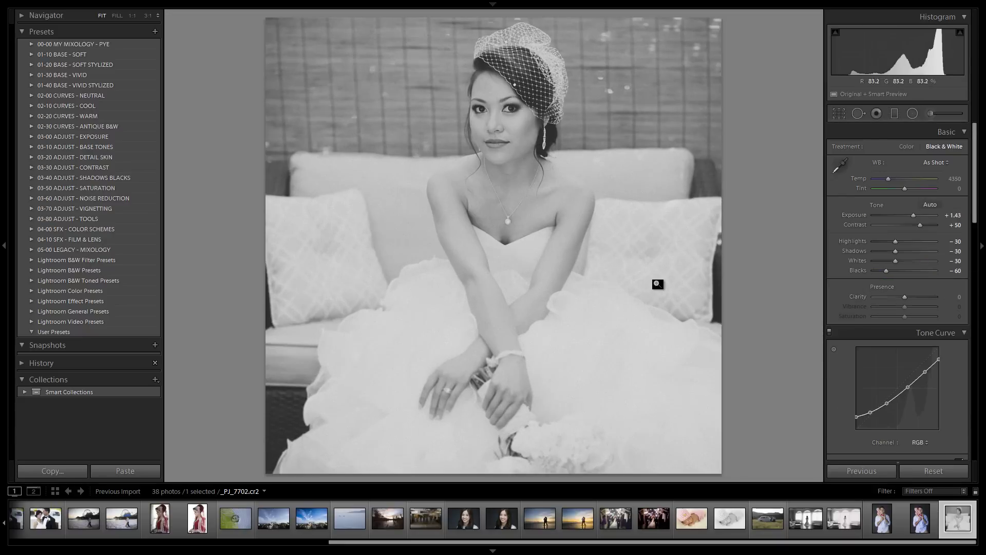
{"action": "key", "text": "r"}
{"action": "left_click_drag", "start_coordinate": [489, 459], "coordinate": [490, 441]}
{"action": "key", "text": "r"}
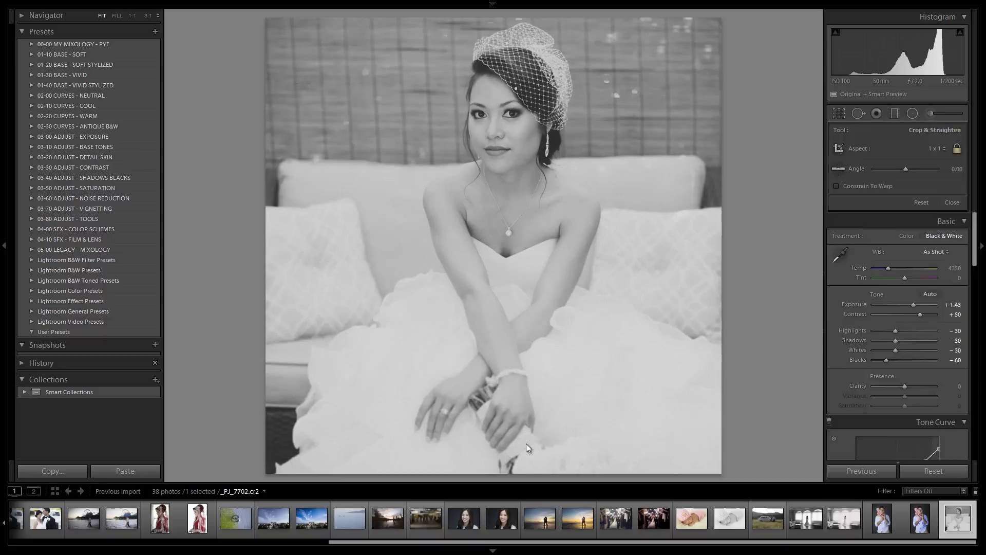
{"action": "key", "text": "r"}
{"action": "left_click_drag", "start_coordinate": [560, 418], "coordinate": [561, 405]}
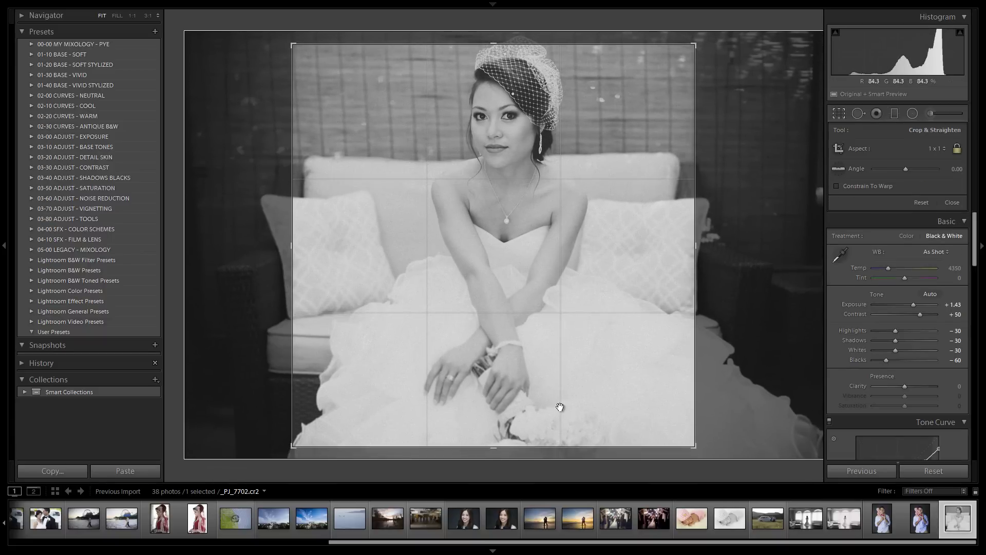
{"action": "key", "text": "r"}
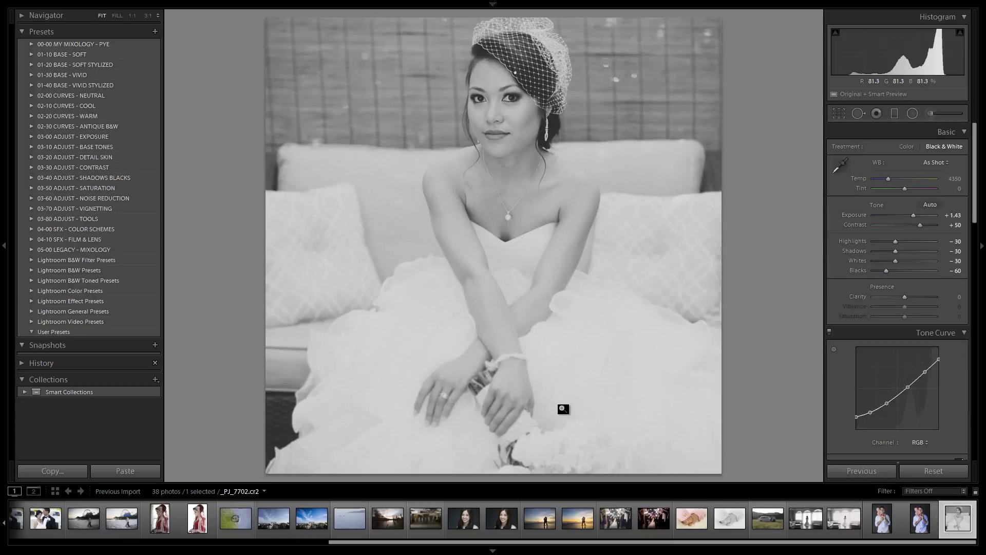
Refine and commit the square crop centred on the bride, then show the colour Before view.
{"action": "key", "text": "r"}
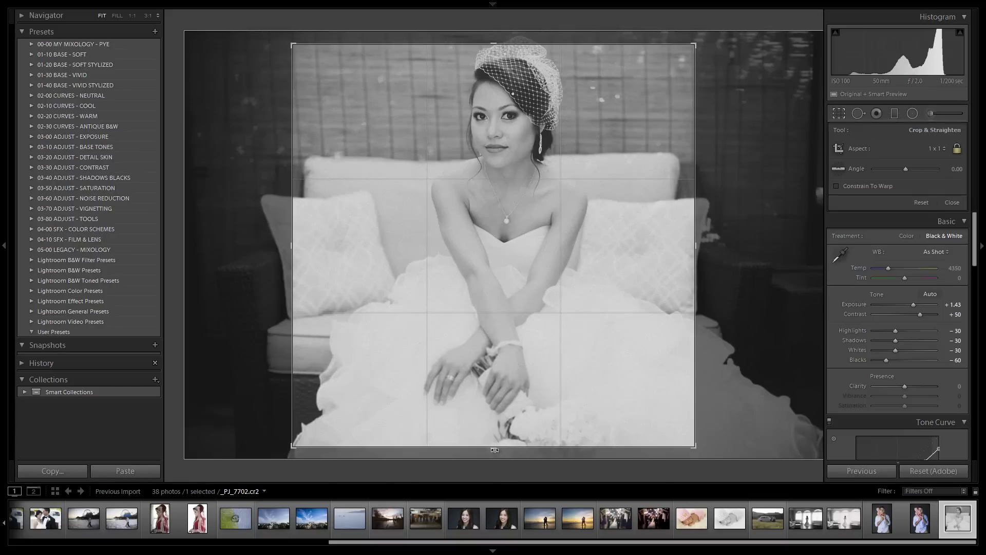
{"action": "left_click_drag", "start_coordinate": [495, 457], "coordinate": [495, 465]}
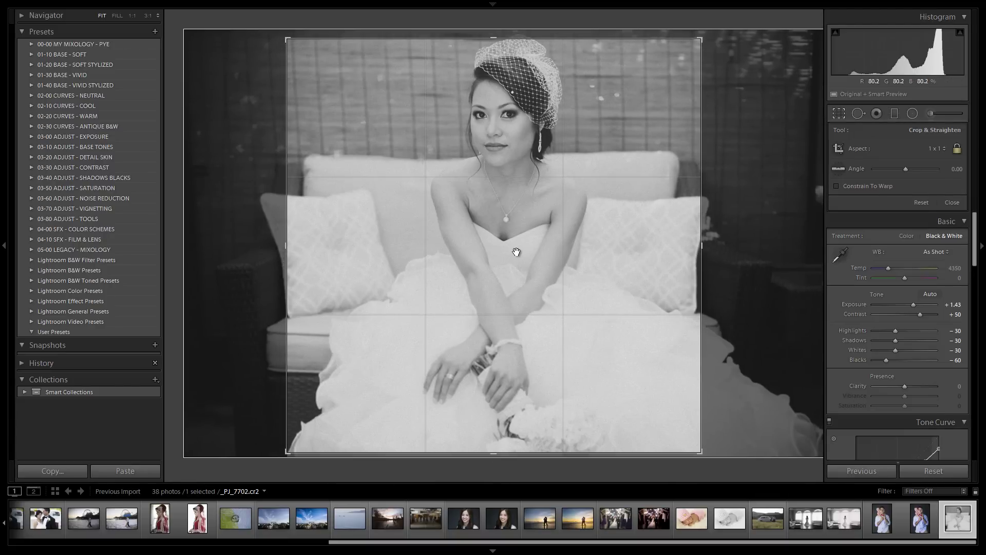
{"action": "left_click_drag", "start_coordinate": [516, 260], "coordinate": [513, 256]}
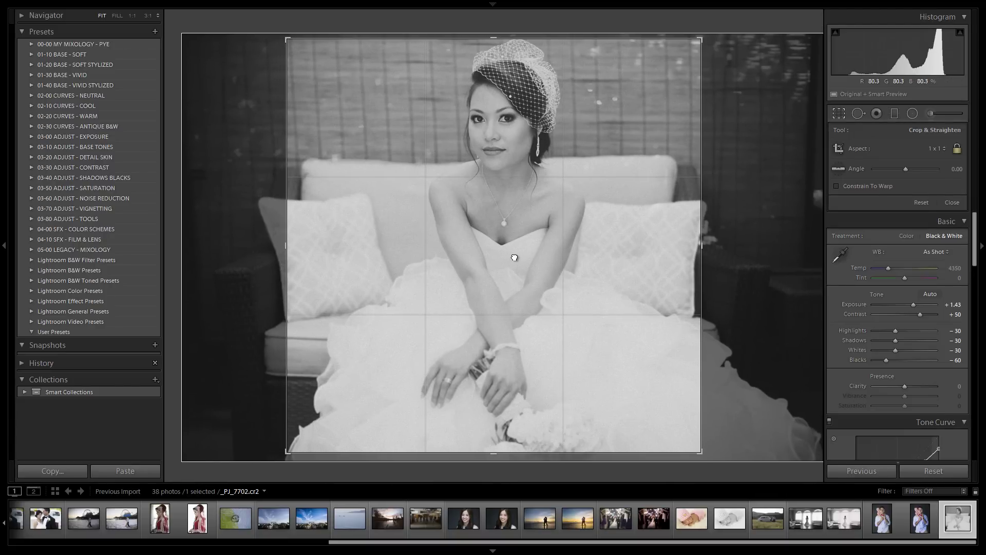
{"action": "left_click_drag", "start_coordinate": [494, 38], "coordinate": [495, 35]}
{"action": "left_click_drag", "start_coordinate": [538, 115], "coordinate": [554, 194]}
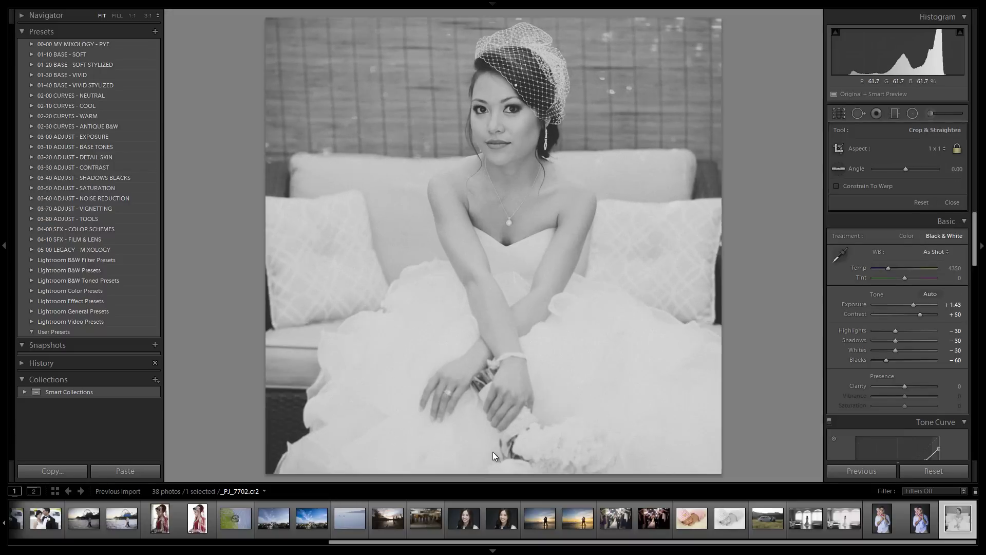
{"action": "left_click_drag", "start_coordinate": [491, 474], "coordinate": [521, 416]}
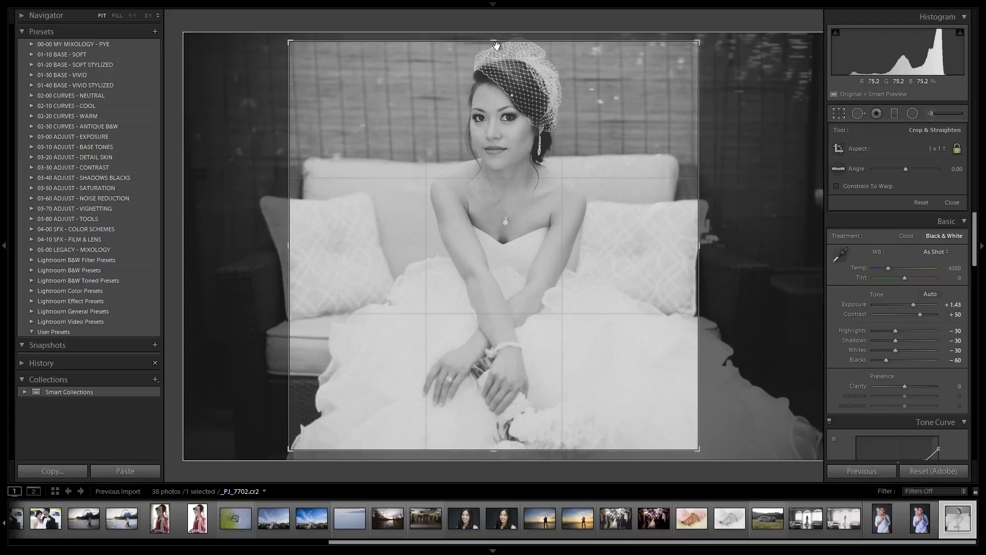
{"action": "left_click_drag", "start_coordinate": [495, 42], "coordinate": [496, 46]}
{"action": "left_click_drag", "start_coordinate": [528, 123], "coordinate": [530, 121]}
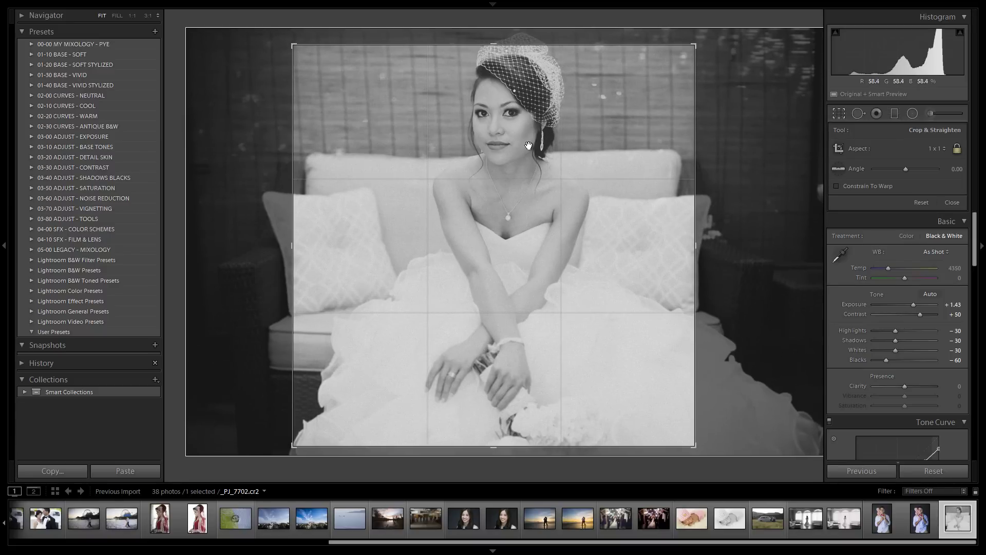
{"action": "key", "text": "Return"}
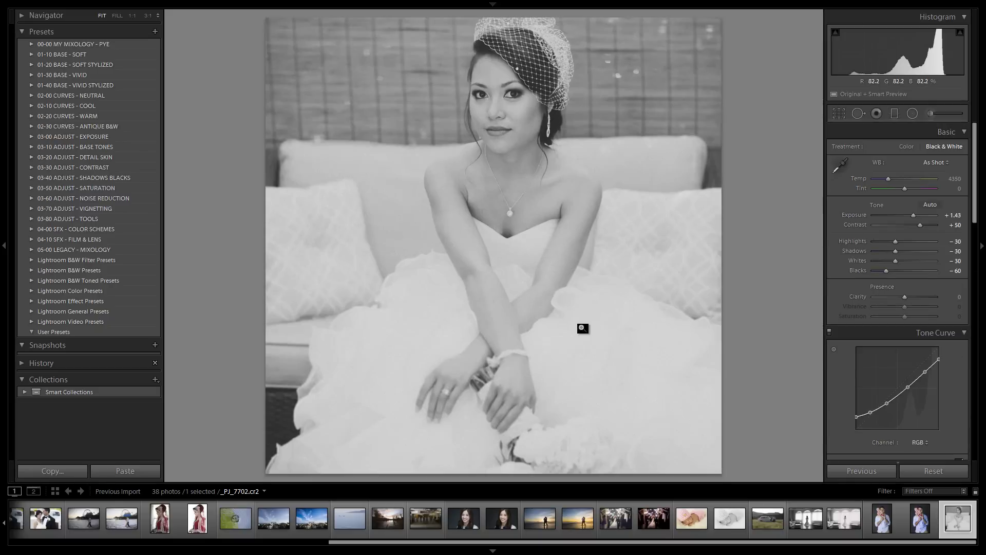
{"action": "key", "text": "r"}
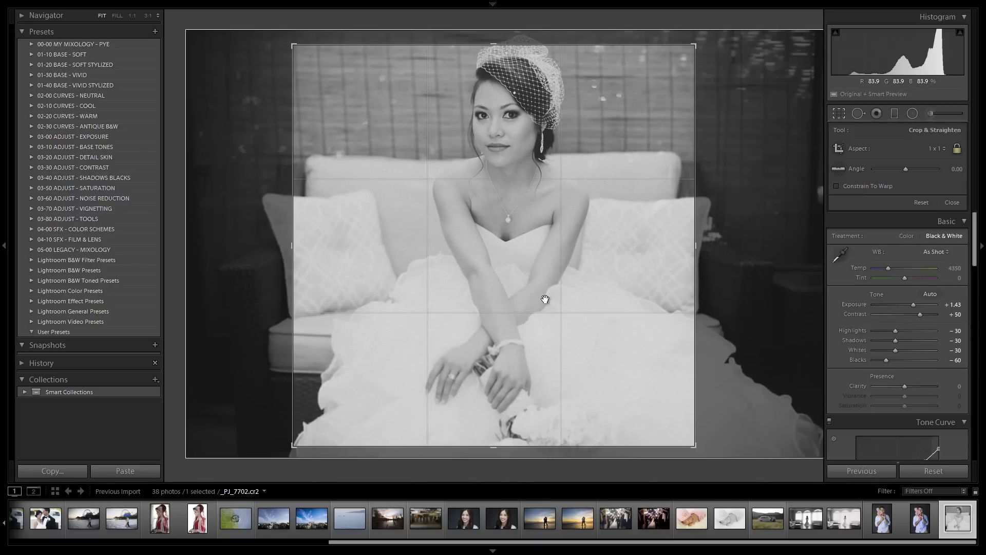
{"action": "key", "text": "r"}
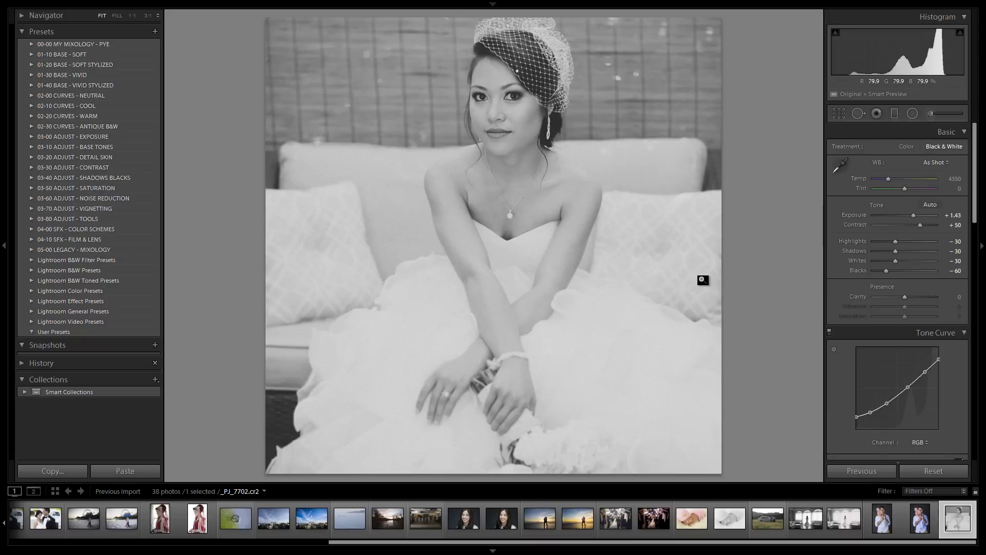
{"action": "key", "text": "backslash"}
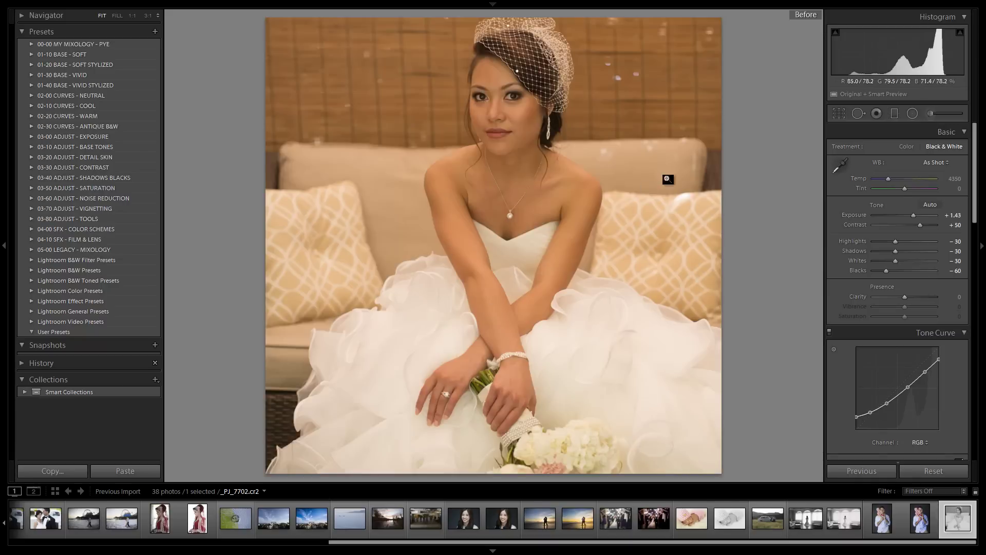
Toggle back to the After view of the square black-and-white PJ_7702.cr2.
{"action": "key", "text": "backslash"}
{"action": "key", "text": "backslash"}
{"action": "key", "text": "backslash"}
{"action": "key", "text": "backslash"}
{"action": "key", "text": "backslash"}
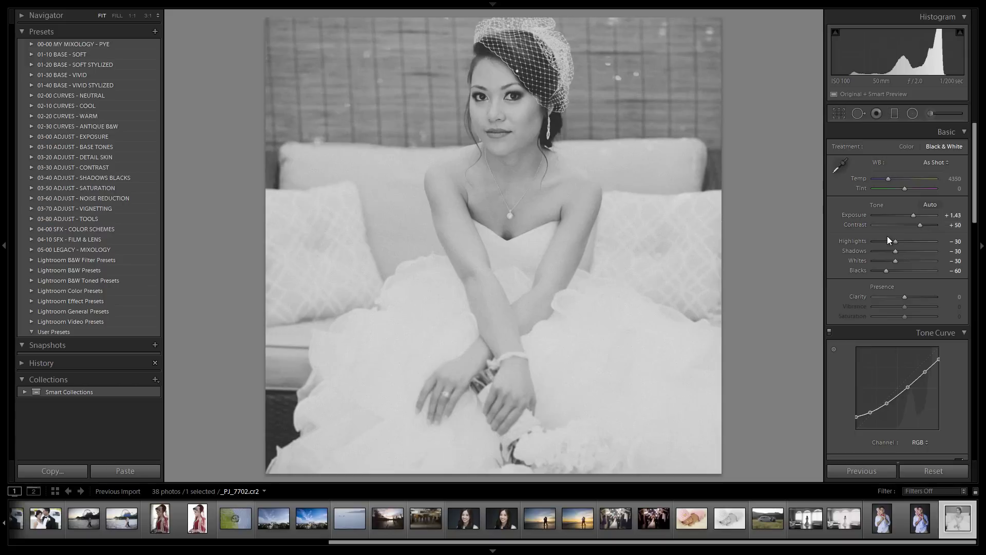
Apply 37. Contrast Boost - Medium after trying the Neutral - Zeroed, Light and Heavy variants.
{"action": "left_click", "coordinate": [30, 167]}
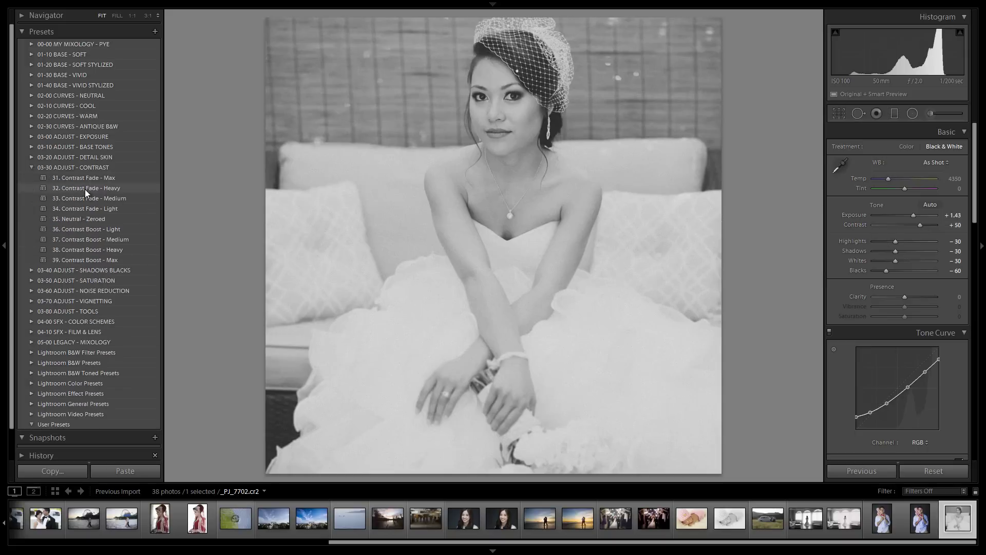
{"action": "left_click", "coordinate": [104, 217]}
{"action": "left_click", "coordinate": [110, 207]}
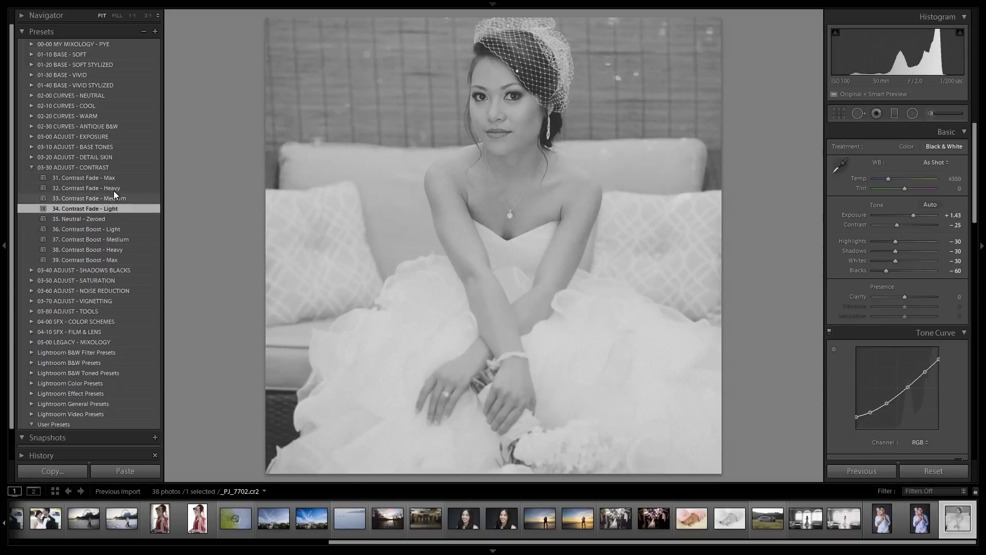
{"action": "left_click", "coordinate": [102, 221]}
{"action": "left_click", "coordinate": [101, 229]}
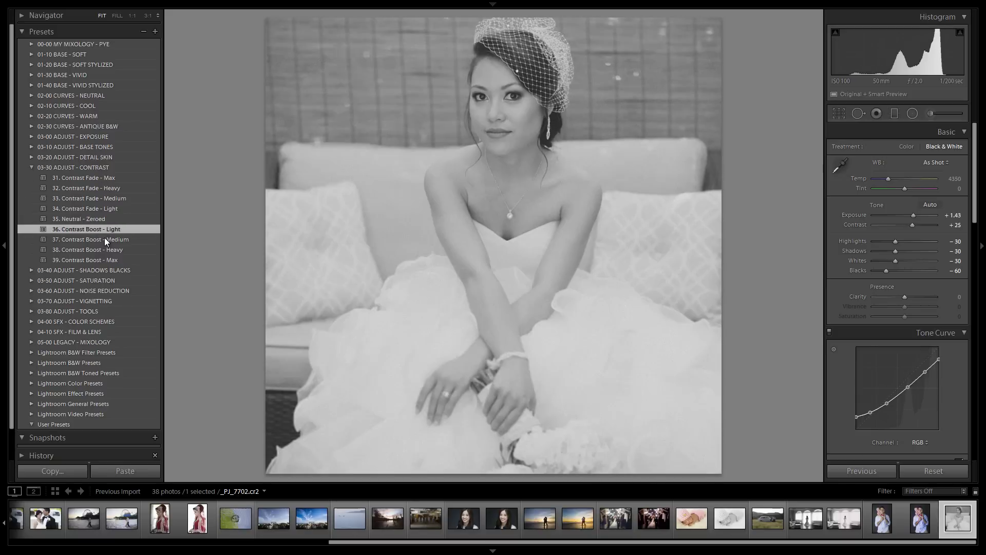
{"action": "left_click", "coordinate": [104, 239]}
{"action": "left_click", "coordinate": [102, 230]}
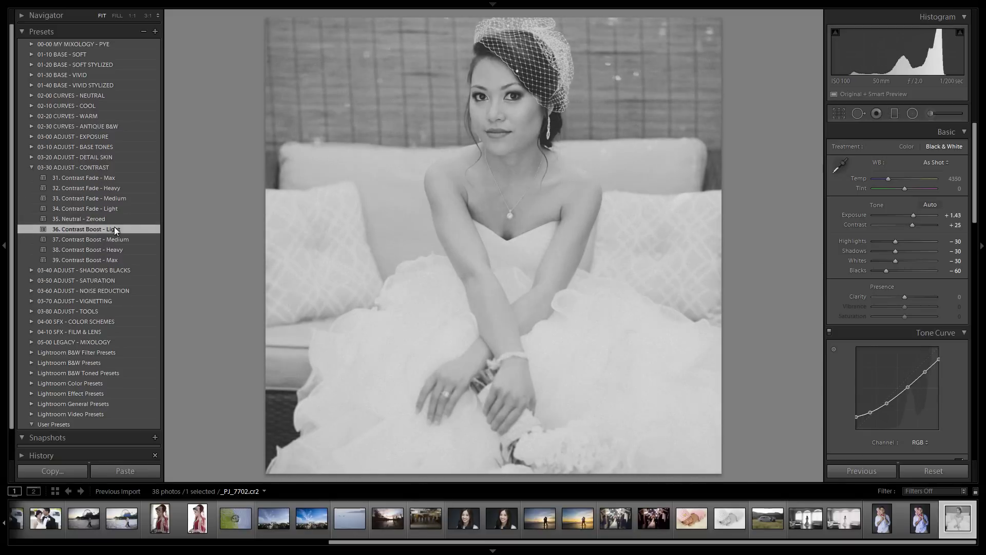
{"action": "left_click", "coordinate": [124, 217]}
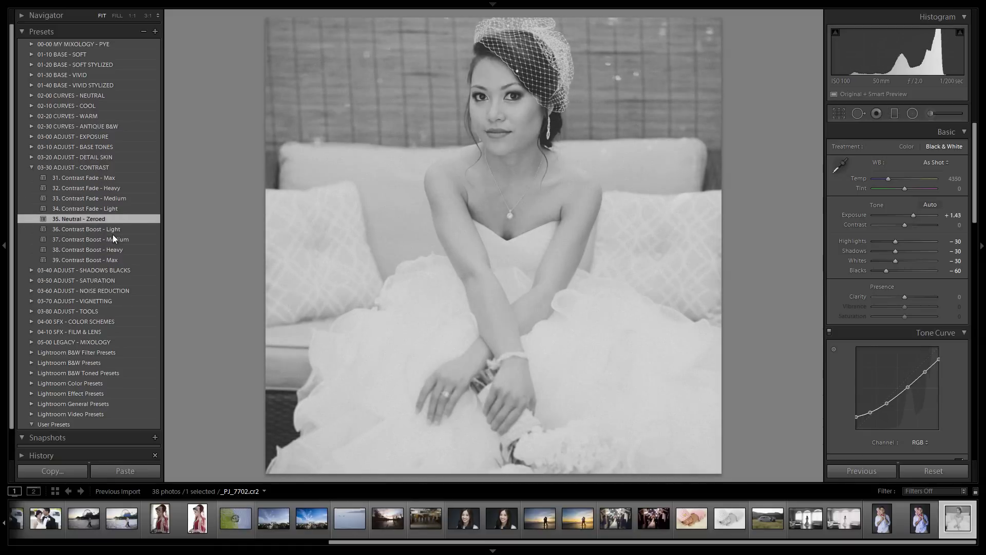
{"action": "left_click", "coordinate": [112, 238]}
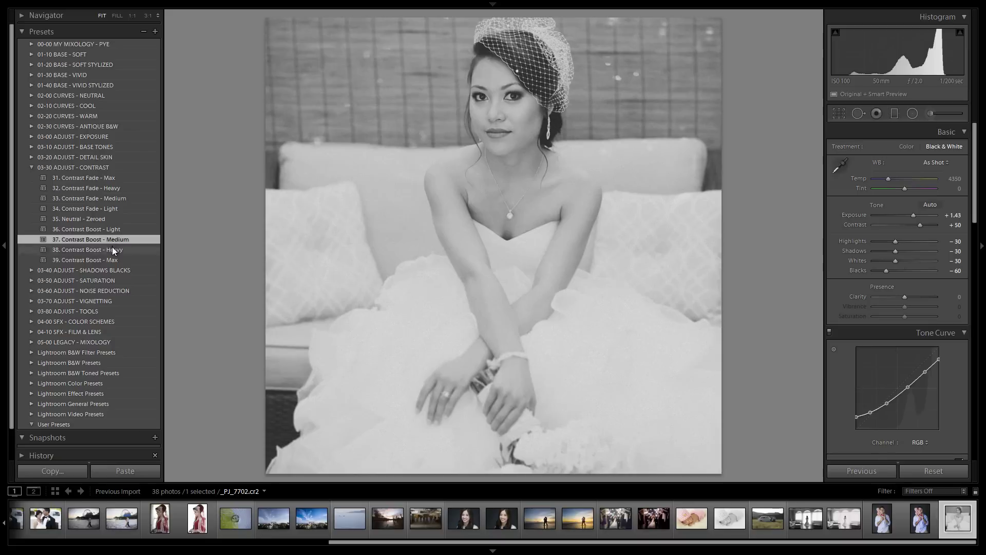
{"action": "left_click", "coordinate": [112, 246]}
{"action": "left_click", "coordinate": [119, 242]}
{"action": "scroll", "coordinate": [916, 256], "scroll_direction": "down", "scroll_amount": 3}
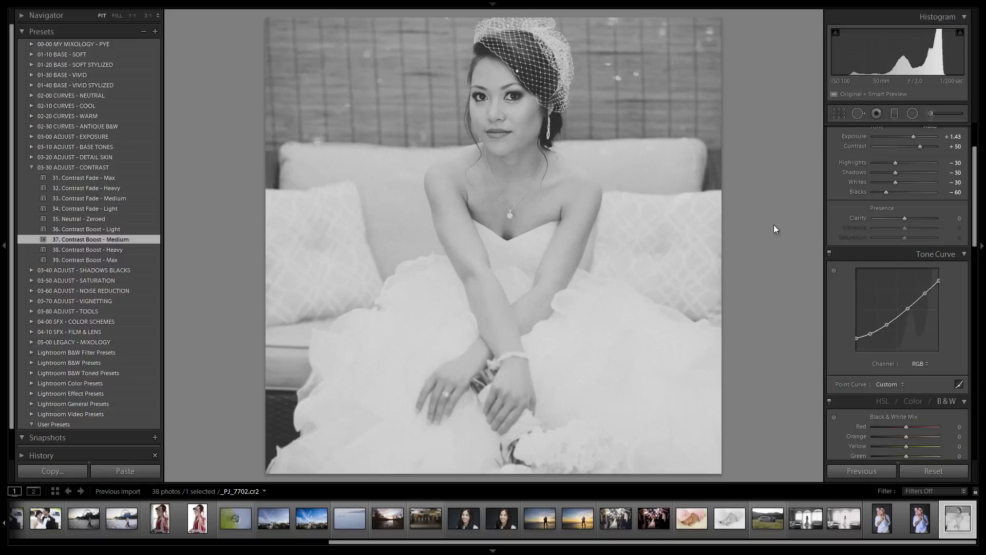
Apply 22. Detail Soften - Light (Portraits) instead of Heavy, then collapse both preset folders.
{"action": "left_click", "coordinate": [32, 157]}
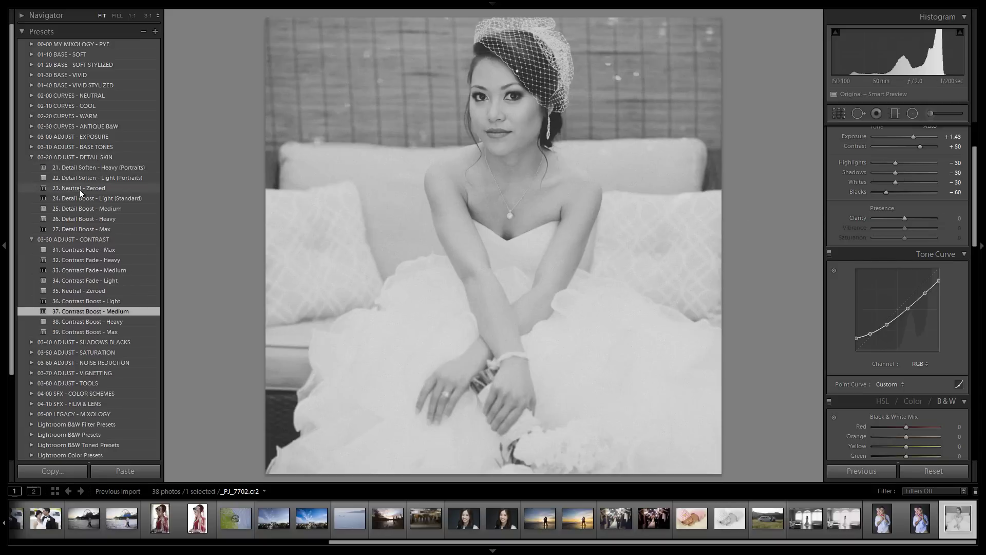
{"action": "left_click", "coordinate": [105, 178]}
{"action": "left_click", "coordinate": [110, 167]}
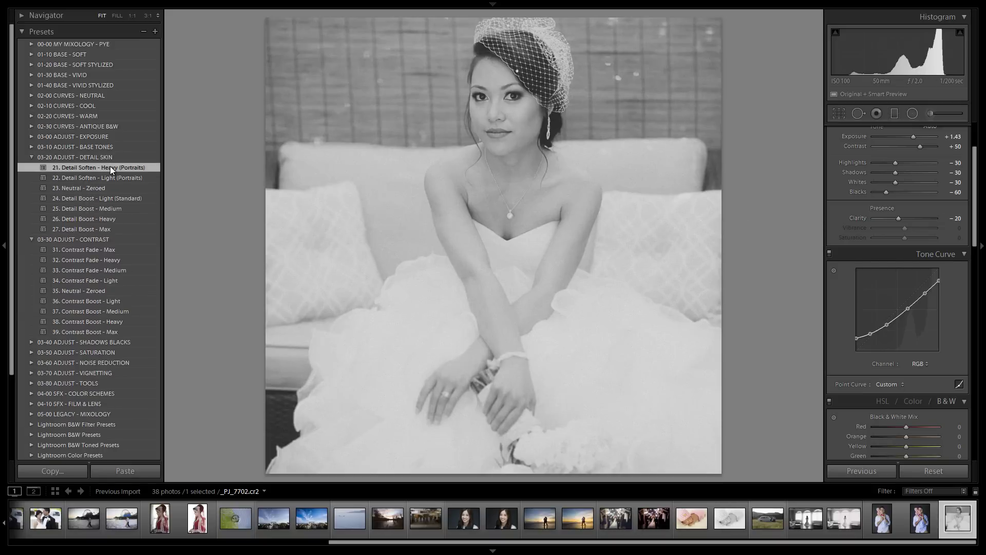
{"action": "left_click", "coordinate": [110, 175]}
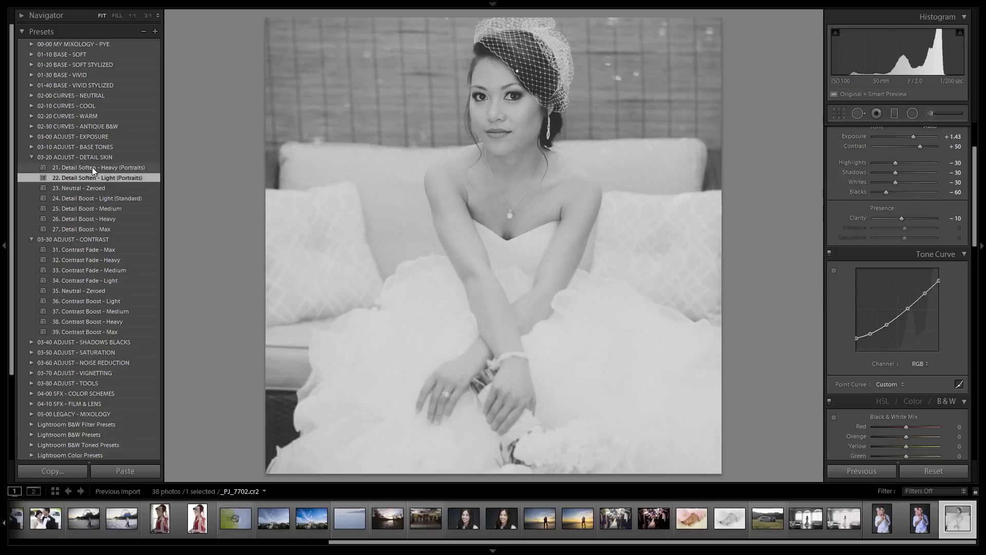
{"action": "left_click", "coordinate": [31, 157]}
{"action": "left_click", "coordinate": [30, 166]}
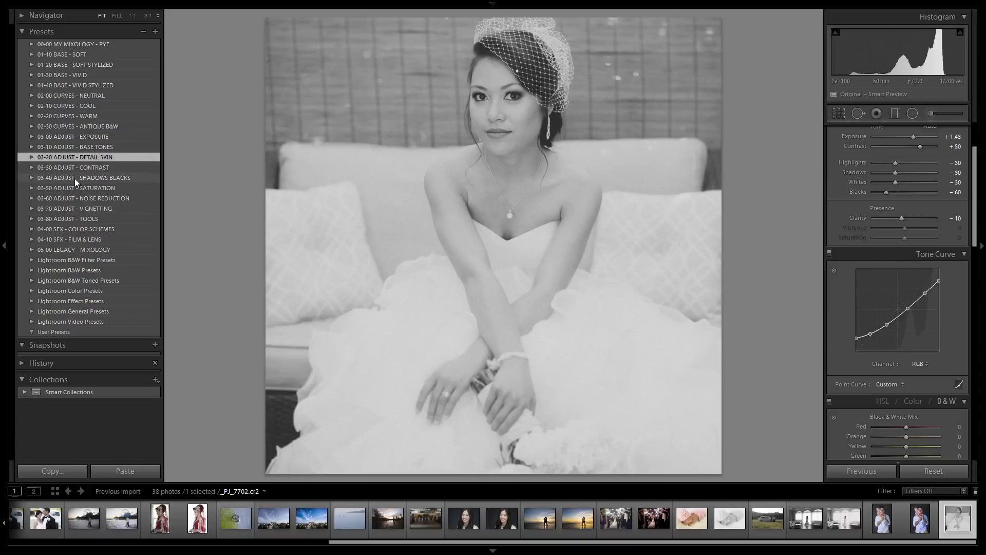
{"action": "scroll", "coordinate": [961, 244], "scroll_direction": "down", "scroll_amount": 3}
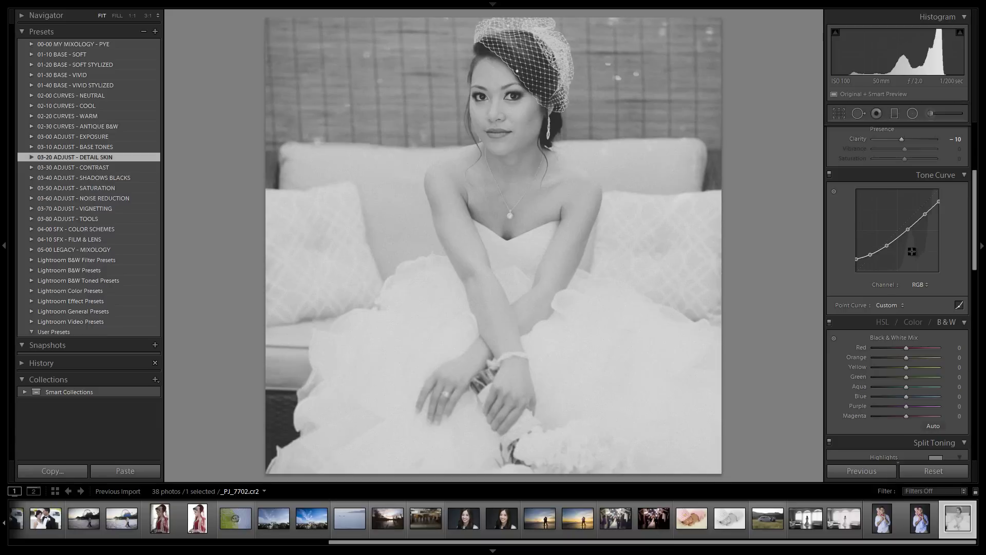
{"action": "scroll", "coordinate": [913, 277], "scroll_direction": "down", "scroll_amount": 3}
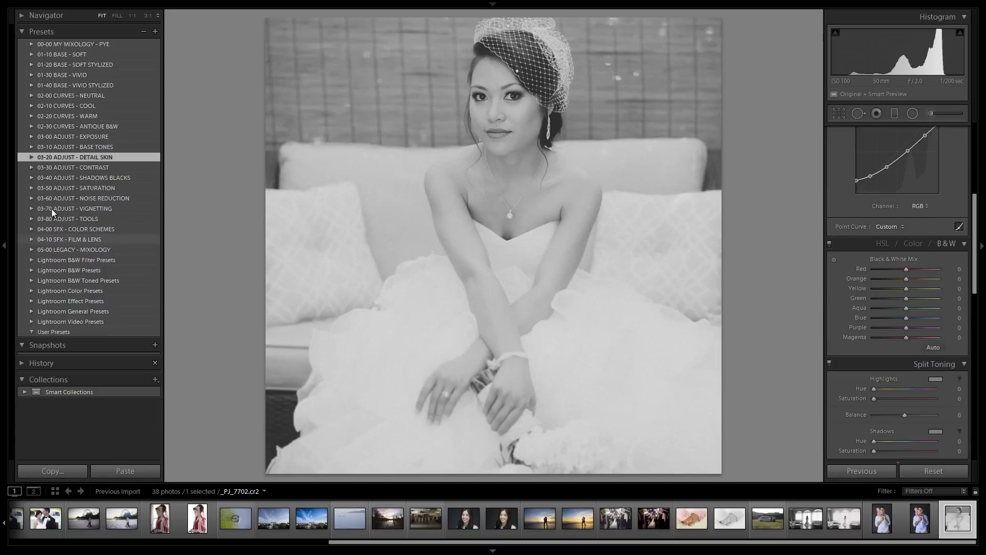
Compare the plain, amber, bronze and azure Dark Wash curve presets, finishing on 35a. Dark Wash - B&W.
{"action": "left_click", "coordinate": [31, 126]}
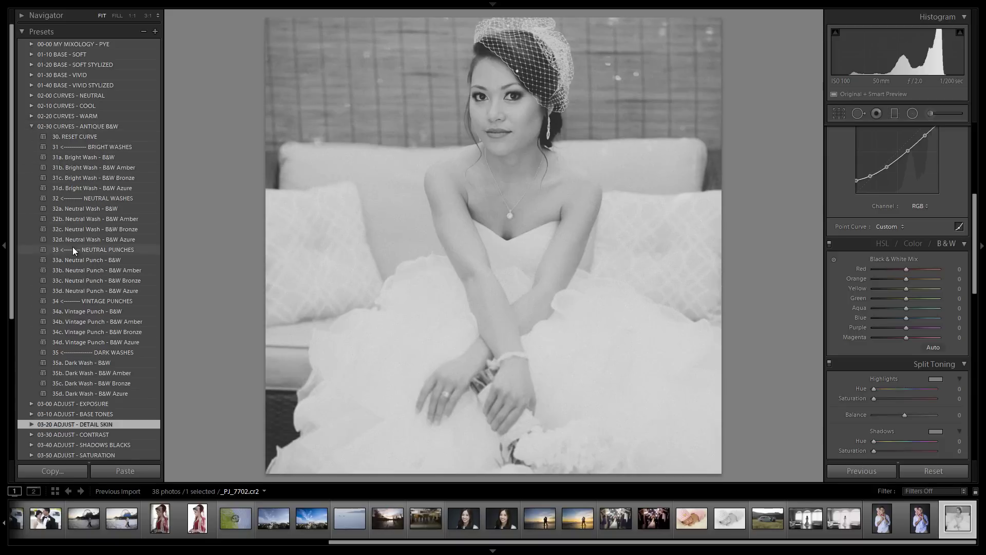
{"action": "left_click", "coordinate": [108, 363]}
{"action": "left_click", "coordinate": [110, 373]}
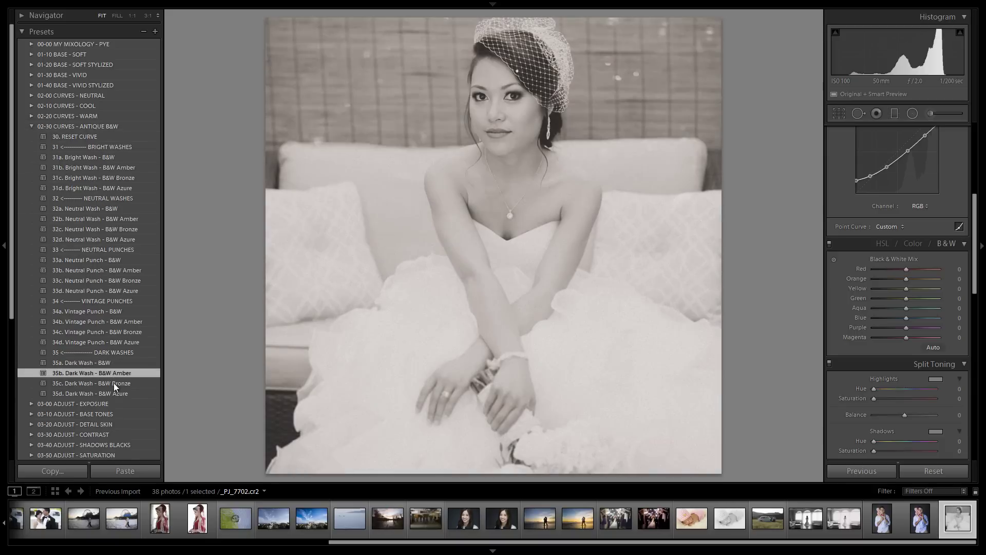
{"action": "left_click", "coordinate": [114, 387]}
{"action": "left_click", "coordinate": [116, 393]}
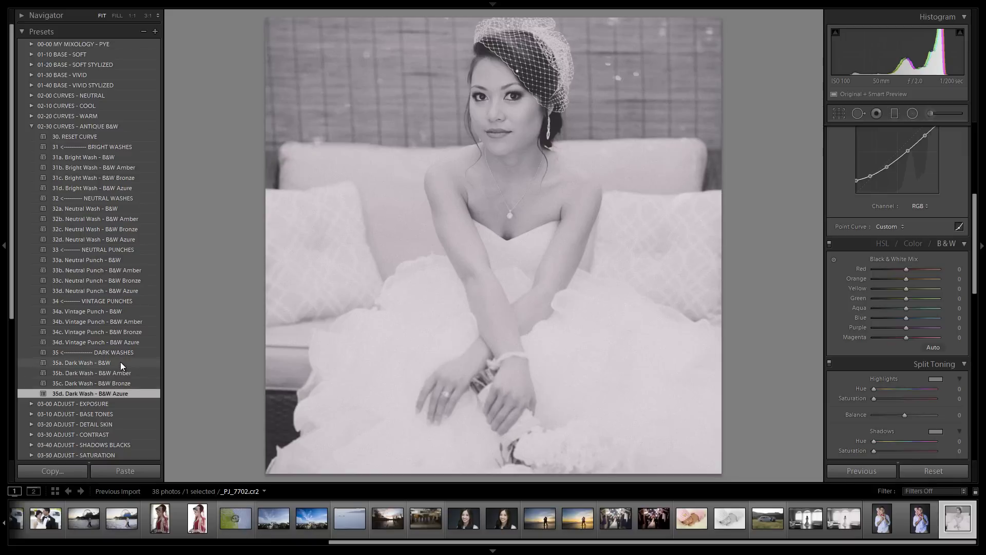
{"action": "left_click", "coordinate": [120, 361]}
{"action": "left_click", "coordinate": [119, 371]}
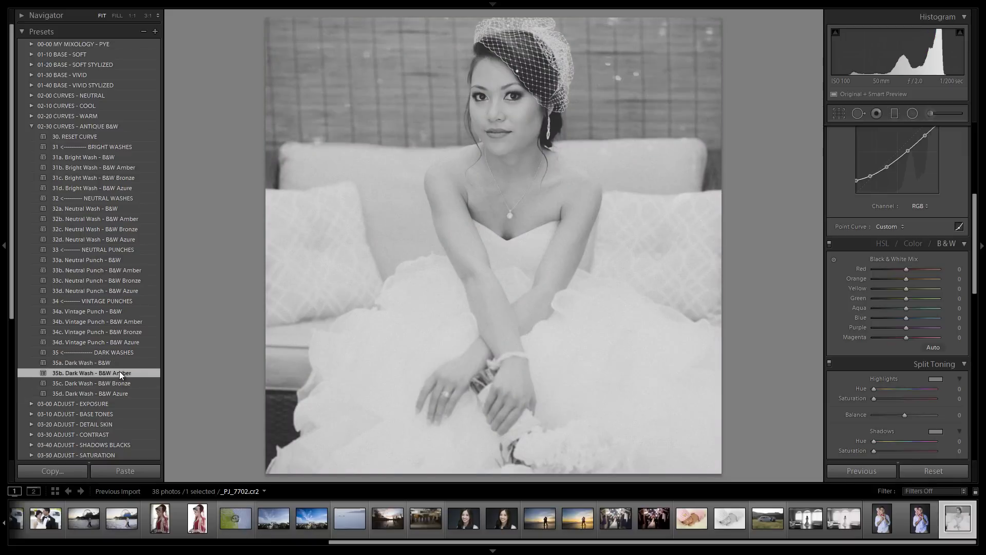
{"action": "left_click", "coordinate": [121, 384]}
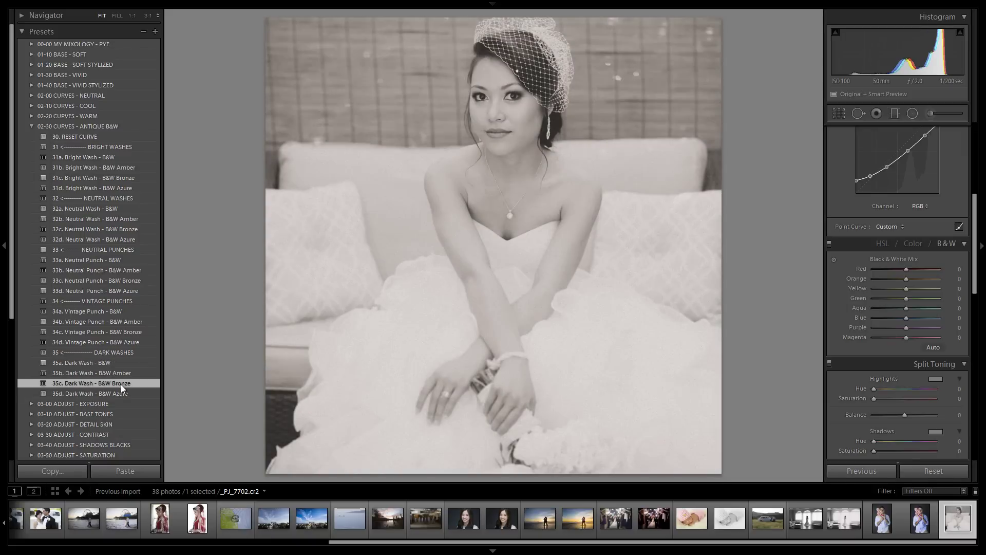
{"action": "left_click", "coordinate": [118, 391]}
{"action": "left_click", "coordinate": [125, 383]}
{"action": "left_click", "coordinate": [124, 375]}
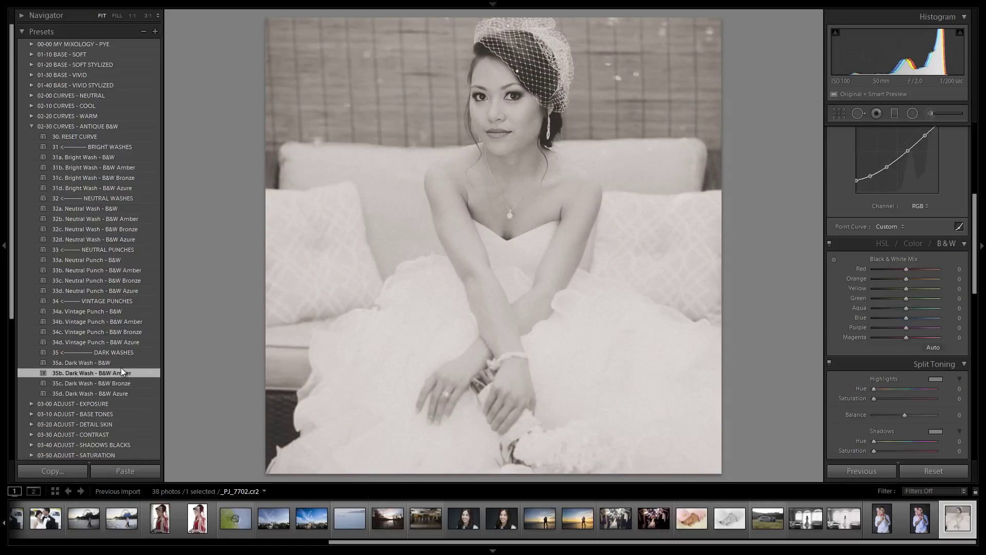
{"action": "left_click", "coordinate": [122, 362]}
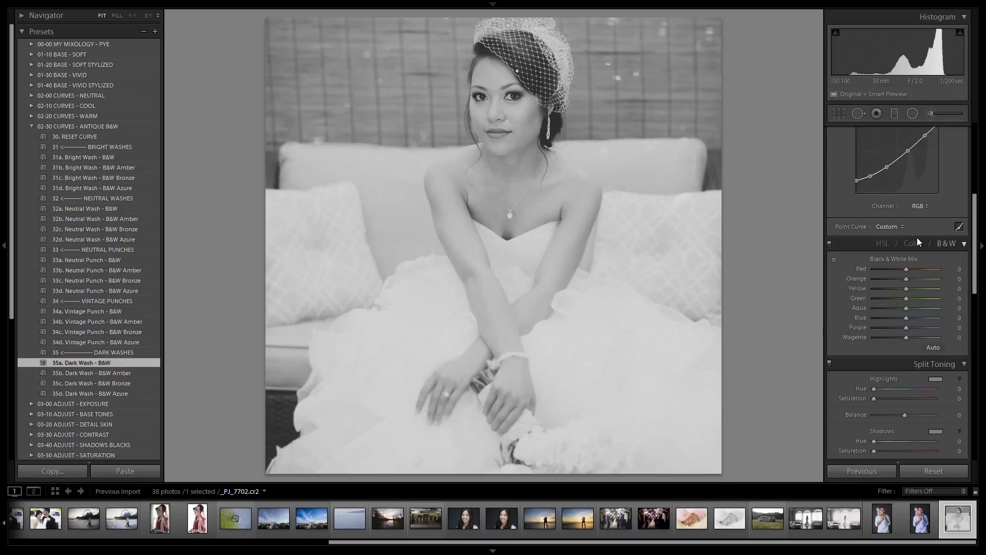
{"action": "scroll", "coordinate": [917, 237], "scroll_direction": "up", "scroll_amount": 3}
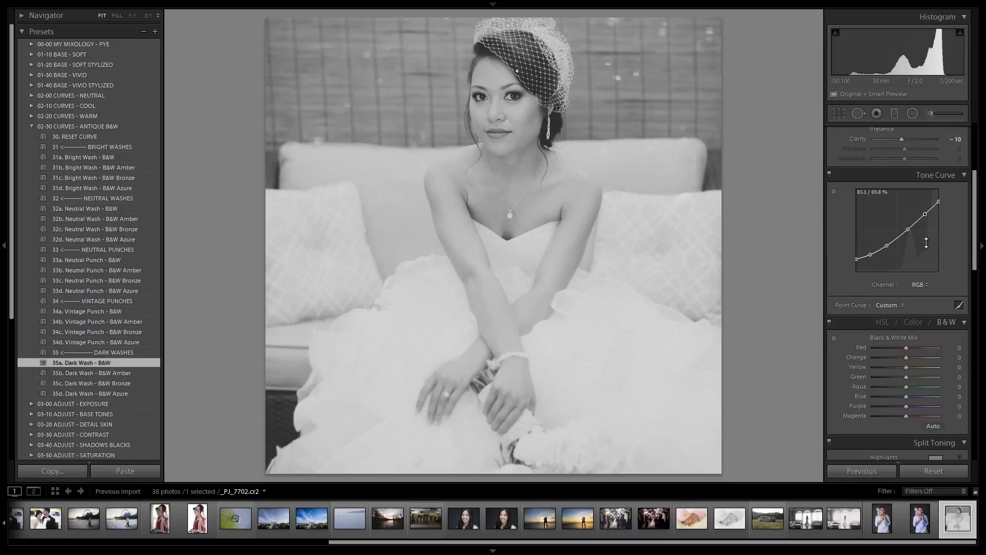
{"action": "scroll", "coordinate": [939, 270], "scroll_direction": "down", "scroll_amount": 6}
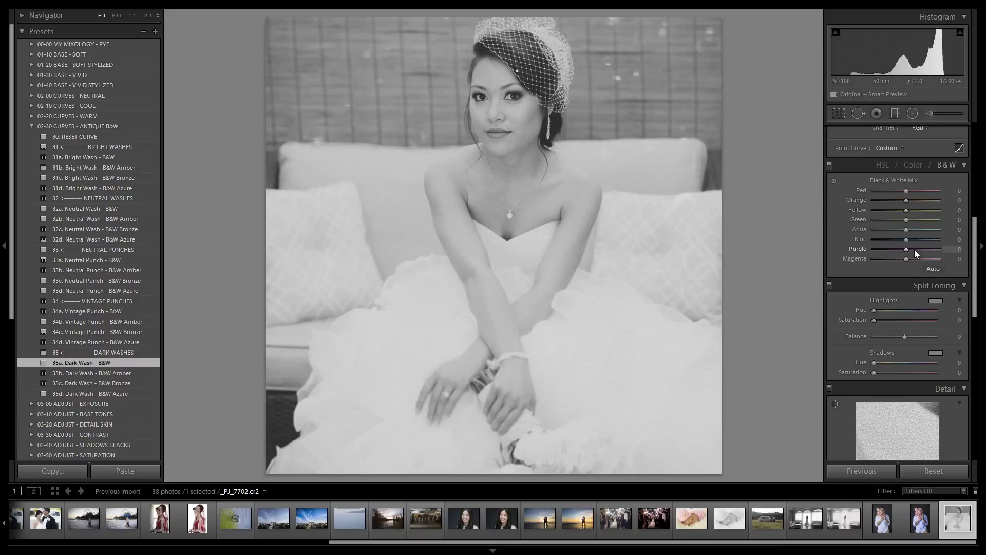
{"action": "scroll", "coordinate": [915, 249], "scroll_direction": "down", "scroll_amount": 5}
{"action": "scroll", "coordinate": [905, 257], "scroll_direction": "up", "scroll_amount": 3}
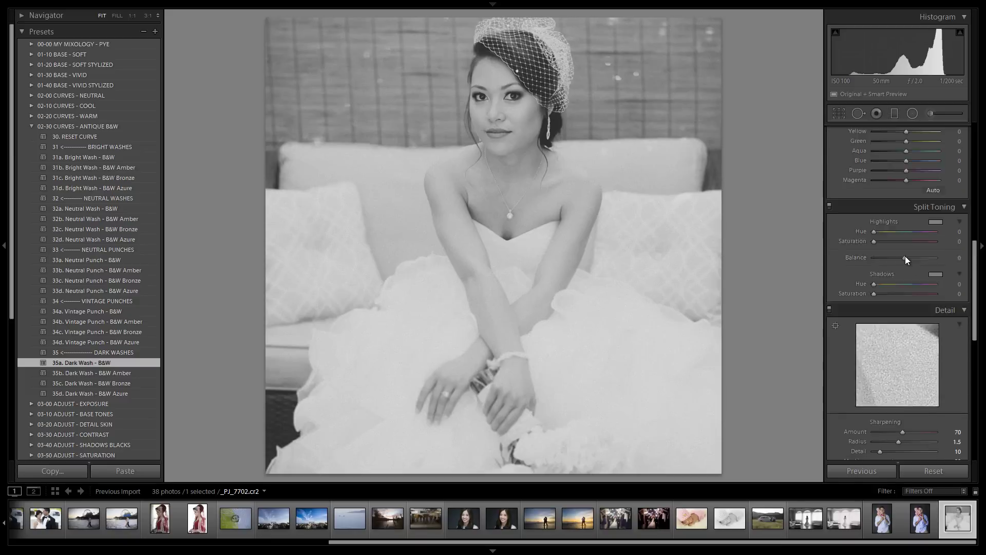
{"action": "scroll", "coordinate": [905, 257], "scroll_direction": "down", "scroll_amount": 5}
{"action": "scroll", "coordinate": [905, 256], "scroll_direction": "up", "scroll_amount": 1}
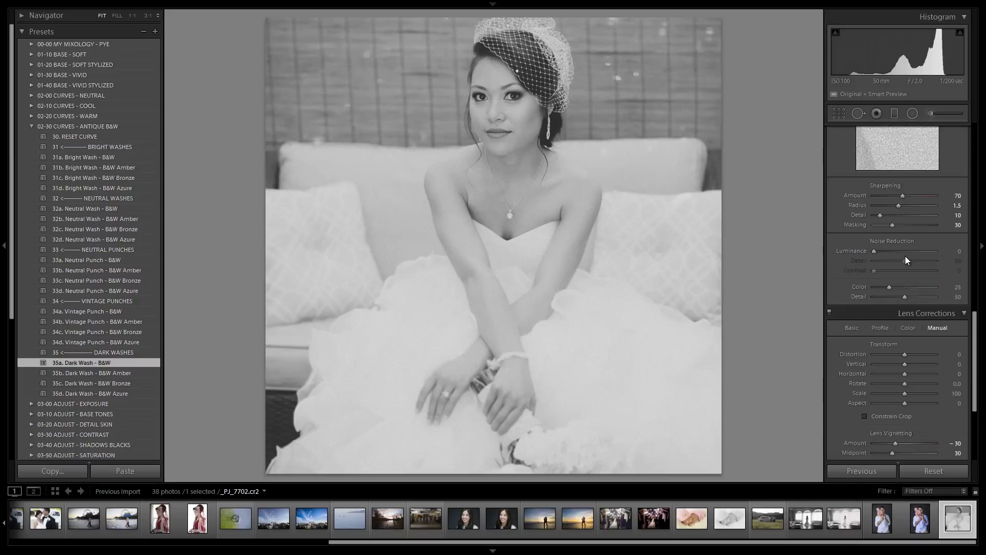
{"action": "scroll", "coordinate": [905, 205], "scroll_direction": "down", "scroll_amount": 1}
{"action": "left_click", "coordinate": [525, 112]}
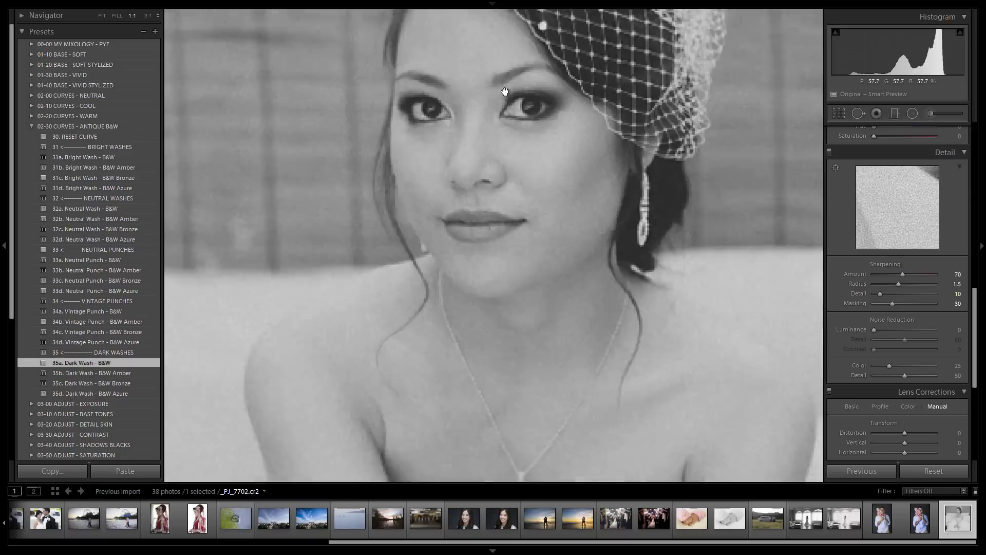
{"action": "left_click_drag", "start_coordinate": [574, 48], "coordinate": [576, 101]}
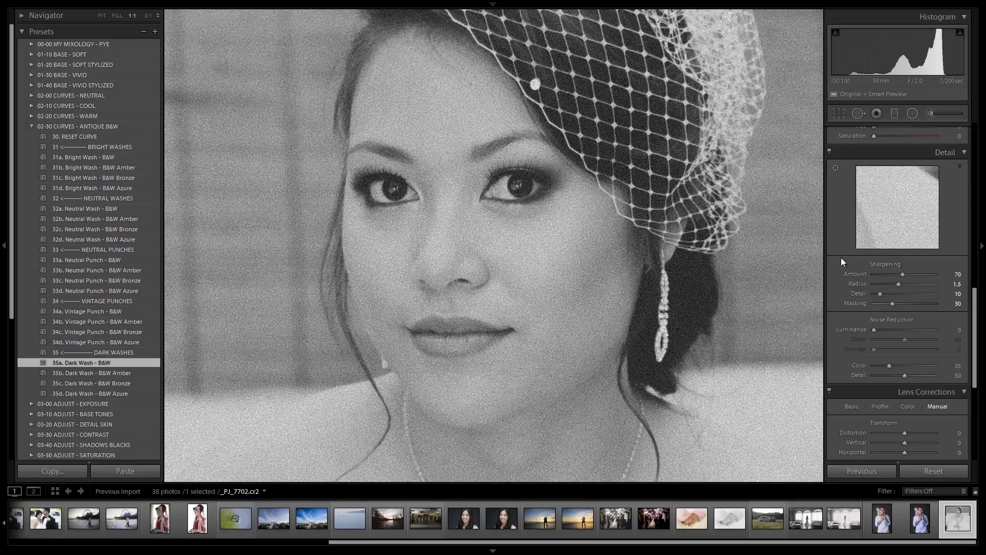
{"action": "scroll", "coordinate": [906, 249], "scroll_direction": "down", "scroll_amount": 2}
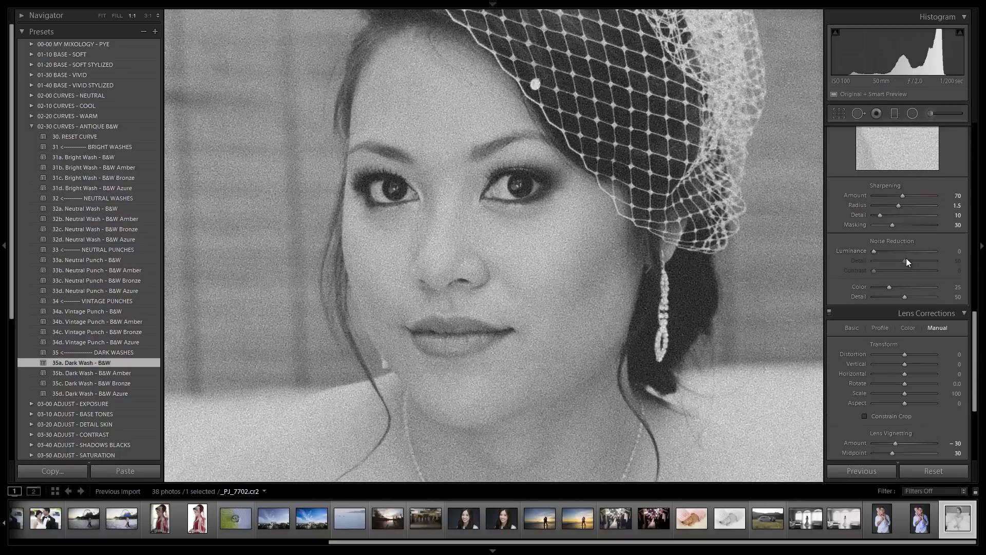
{"action": "left_click", "coordinate": [718, 288]}
{"action": "scroll", "coordinate": [896, 273], "scroll_direction": "down", "scroll_amount": 4}
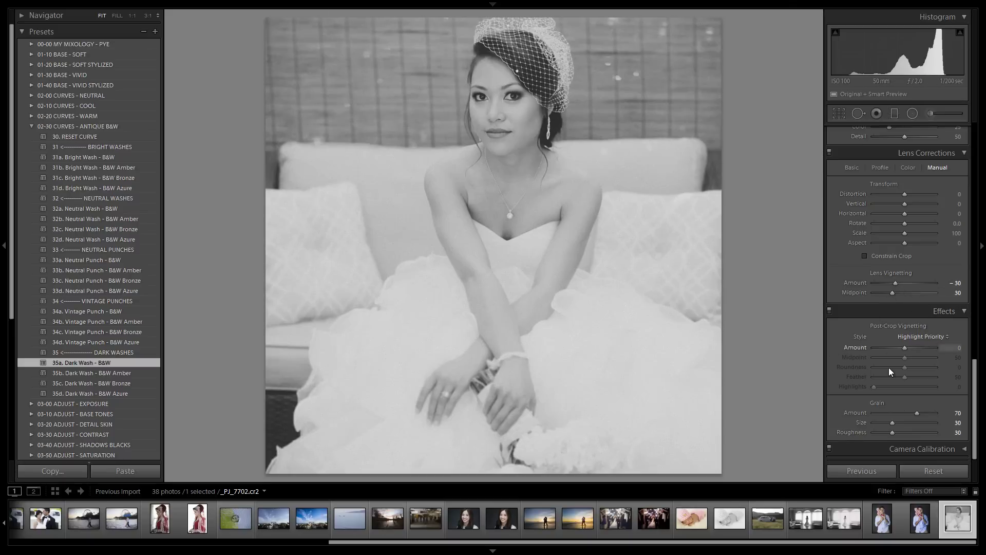
Reset the Lens Vignetting Amount to 0 and toggle to the colour Before view.
{"action": "left_click", "coordinate": [896, 284]}
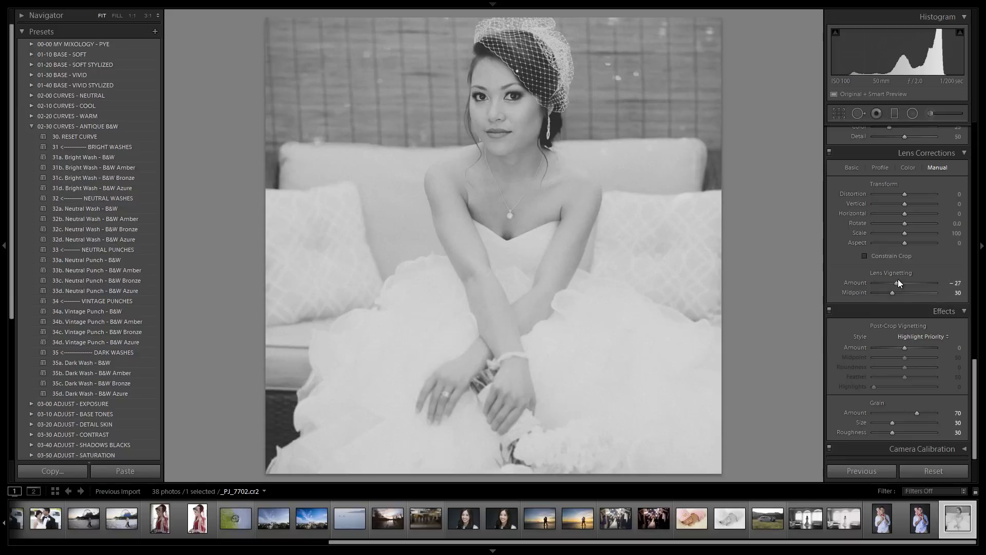
{"action": "double_click", "coordinate": [898, 280]}
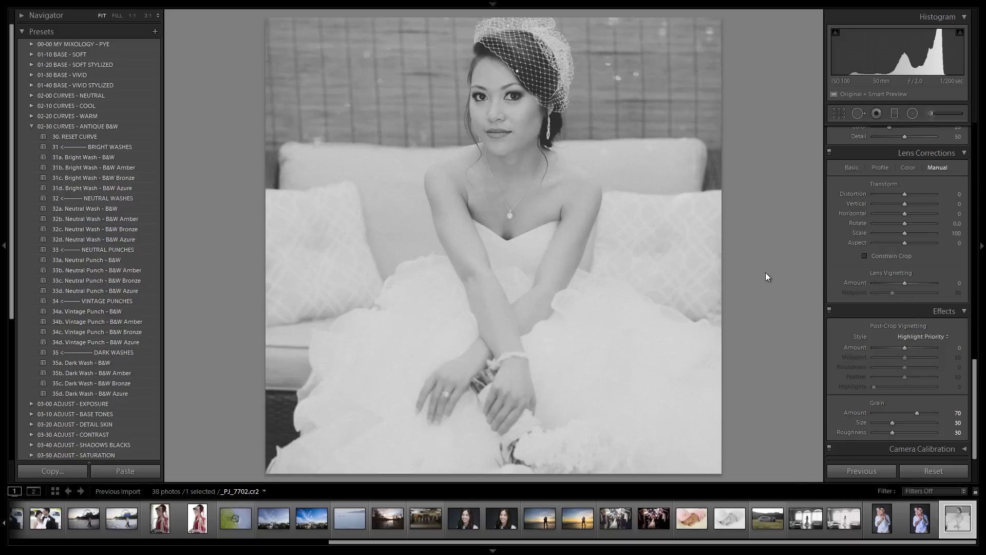
{"action": "key", "text": "backslash"}
{"action": "key", "text": "backslash"}
{"action": "key", "text": "backslash"}
{"action": "key", "text": "backslash"}
{"action": "key", "text": "backslash"}
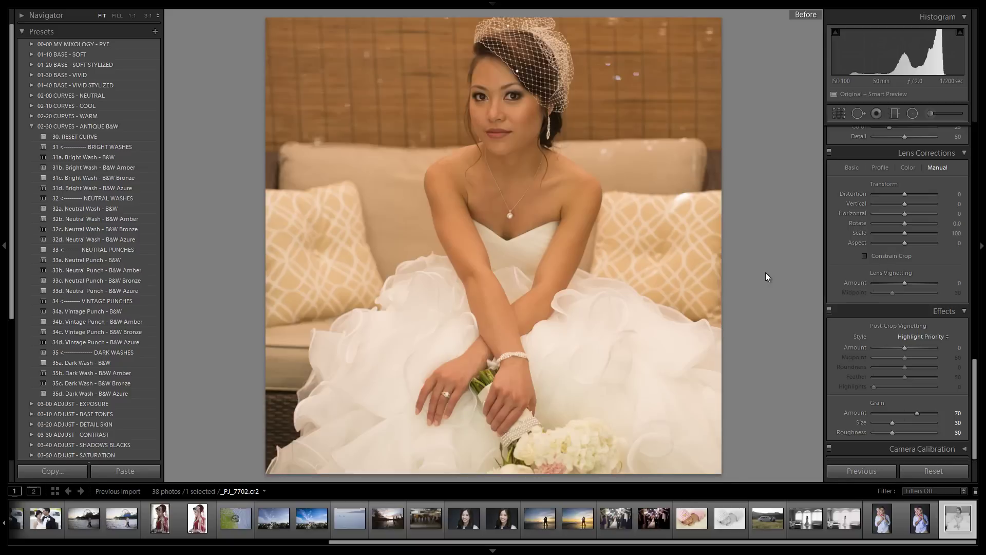